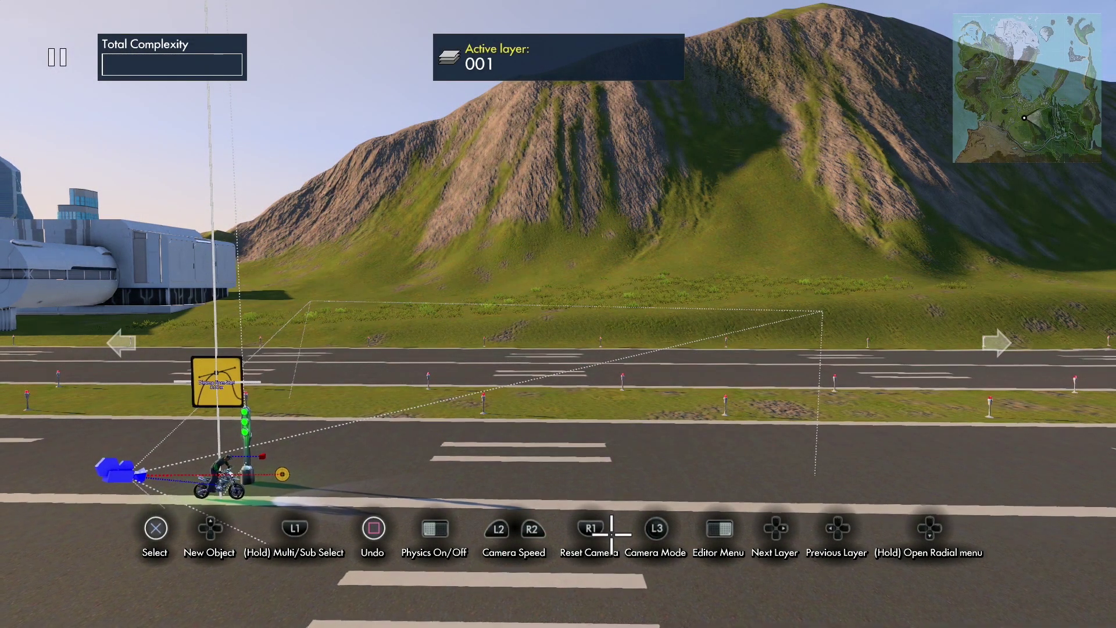
- Add a sphere from the general primitive shapes, using variation 3, on the runway ahead of the start
key(w)
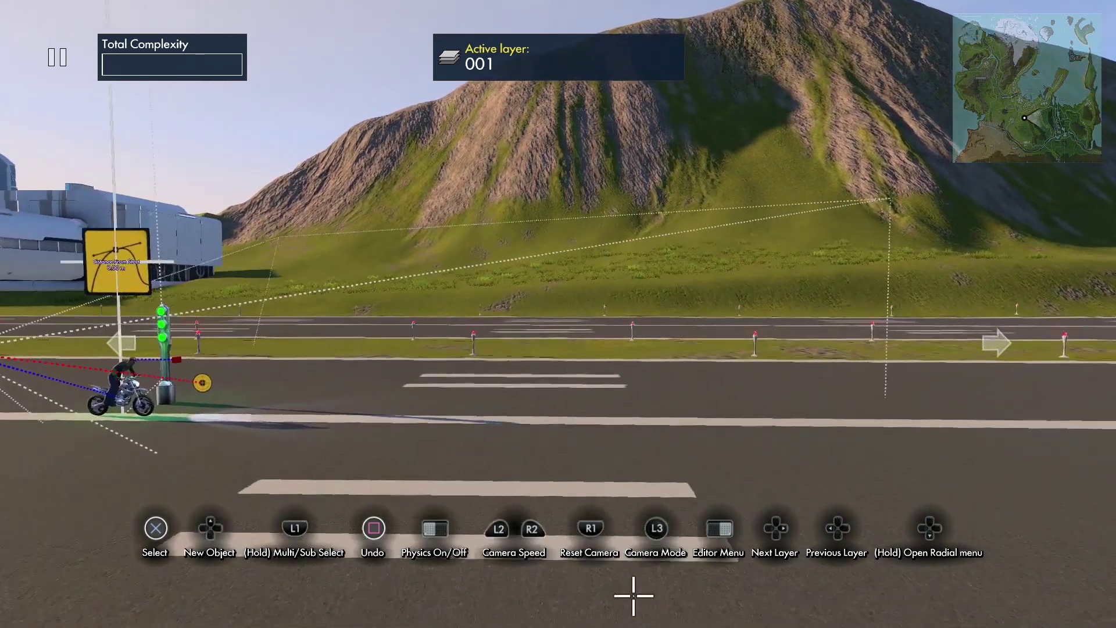
key(w)
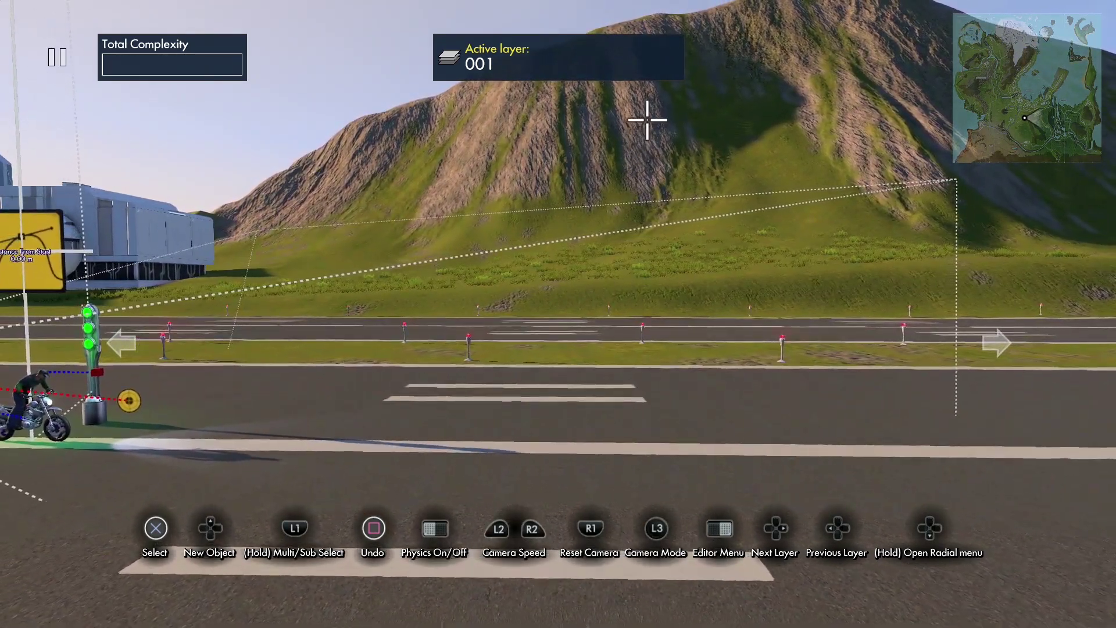
key(w)
key(Up)
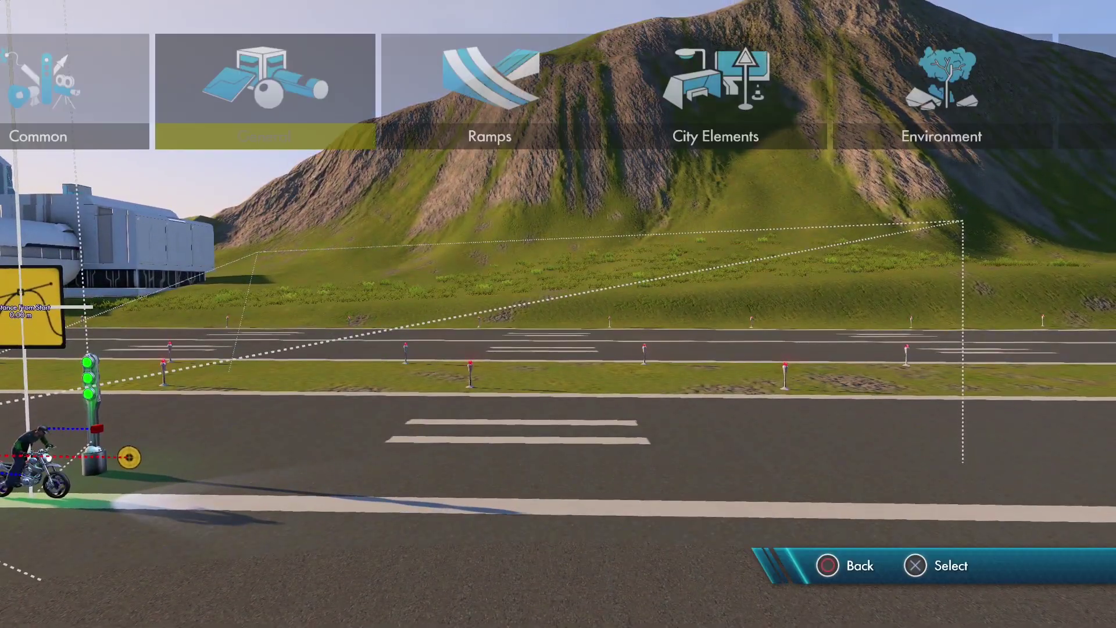
key(Return)
key(Right)
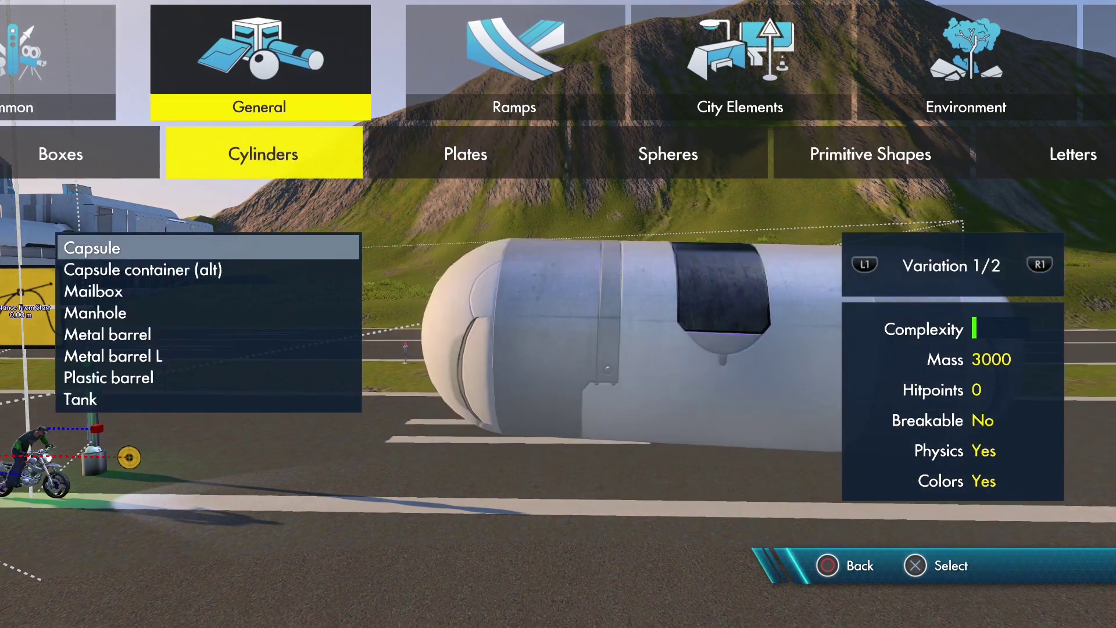
key(Right)
key(Right)
key(Right)
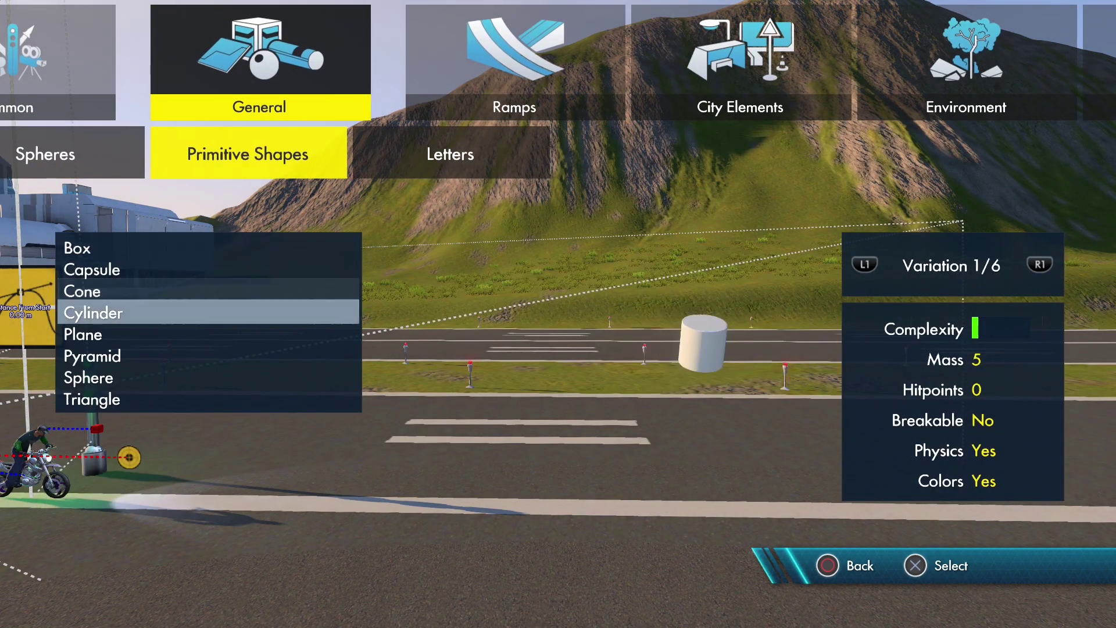
key(e)
key(e)
key(Return)
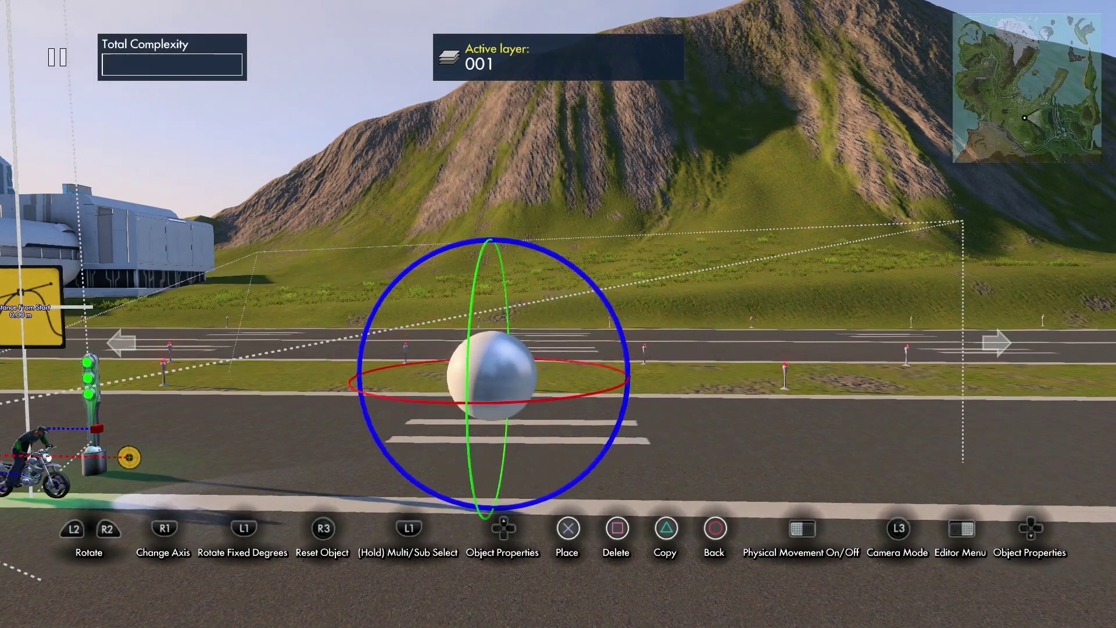
key(Return)
key(Return)
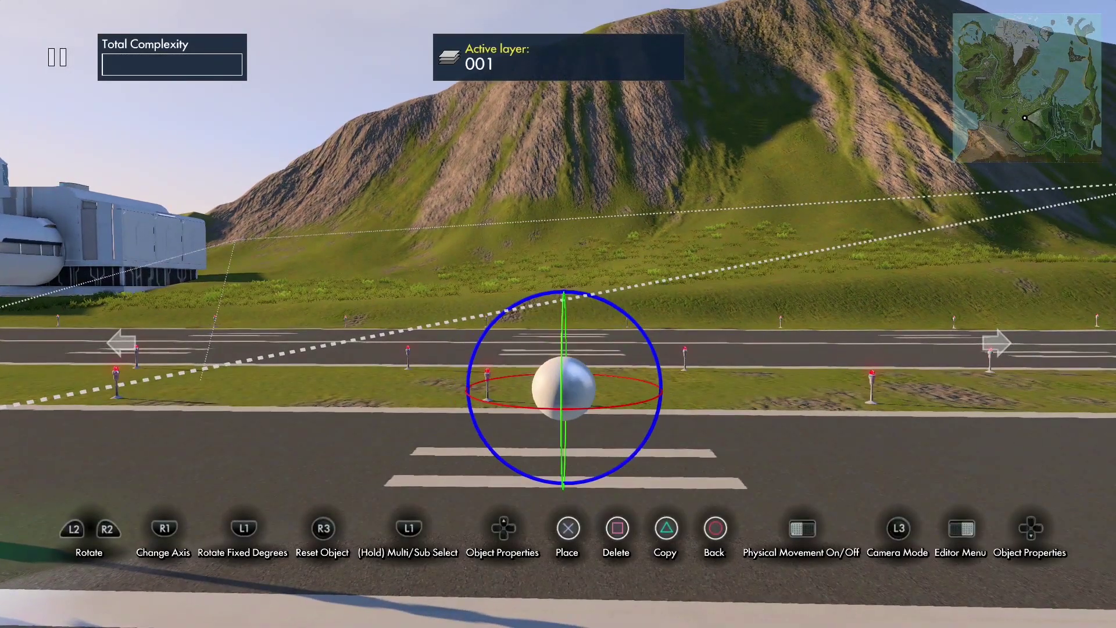
- Set the sphere's material to black with H:0 S:0 B:1
key(Up)
key(Down)
key(Down)
key(Down)
key(Down)
key(Down)
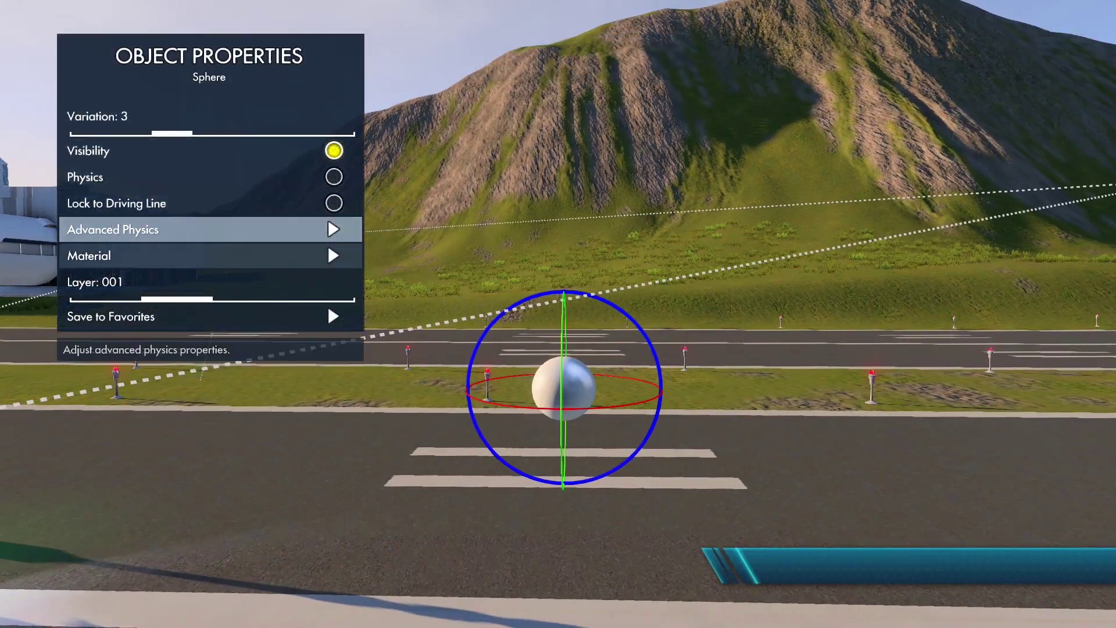
key(Return)
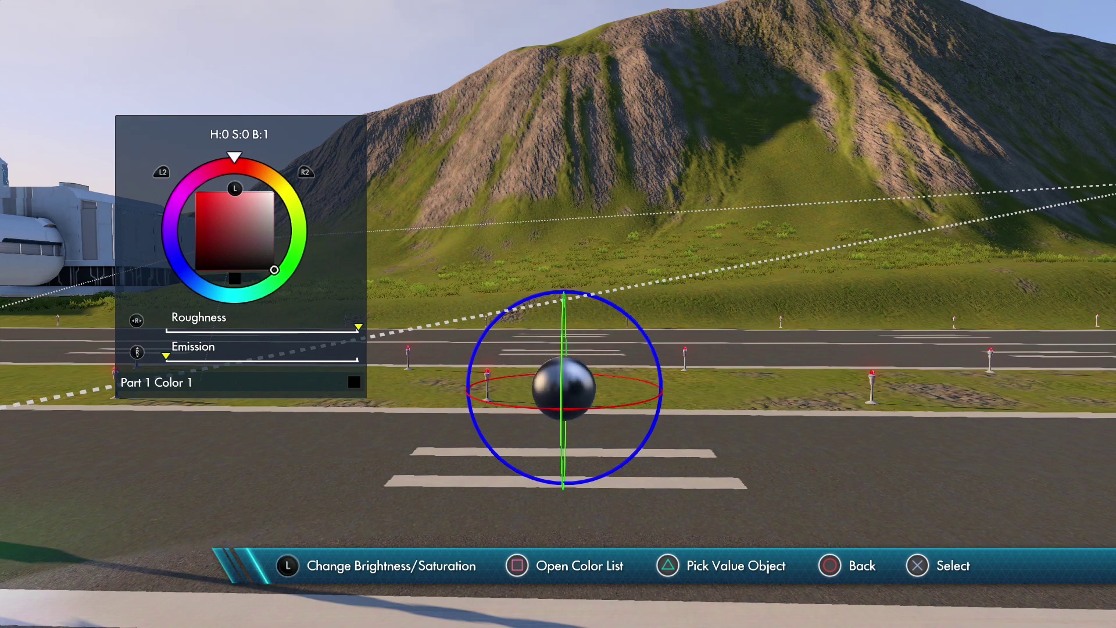
key(Escape)
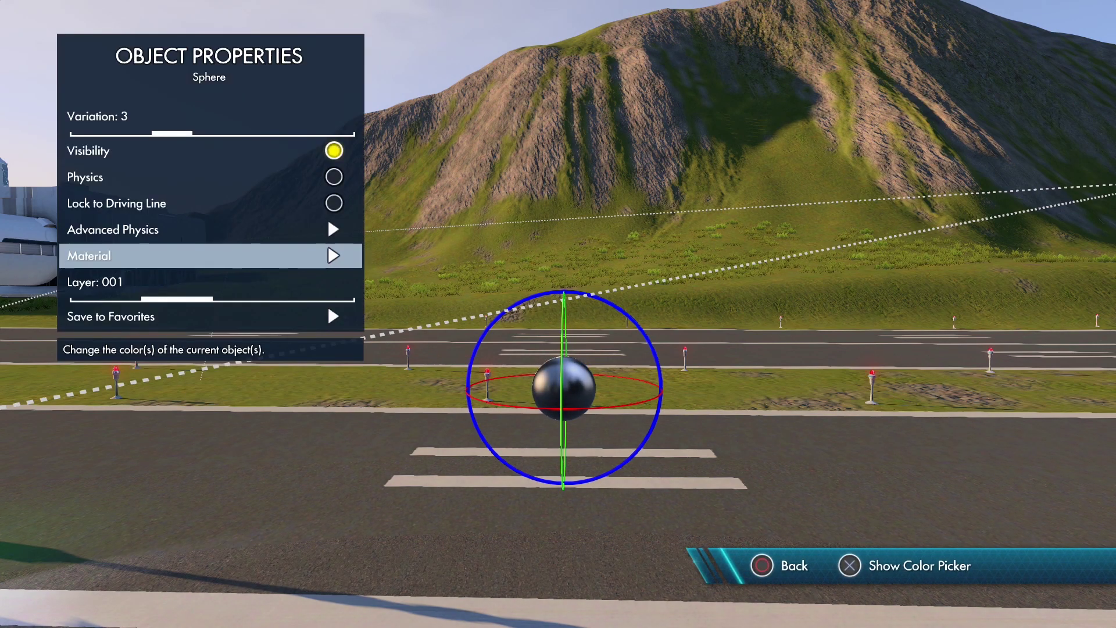
key(Escape)
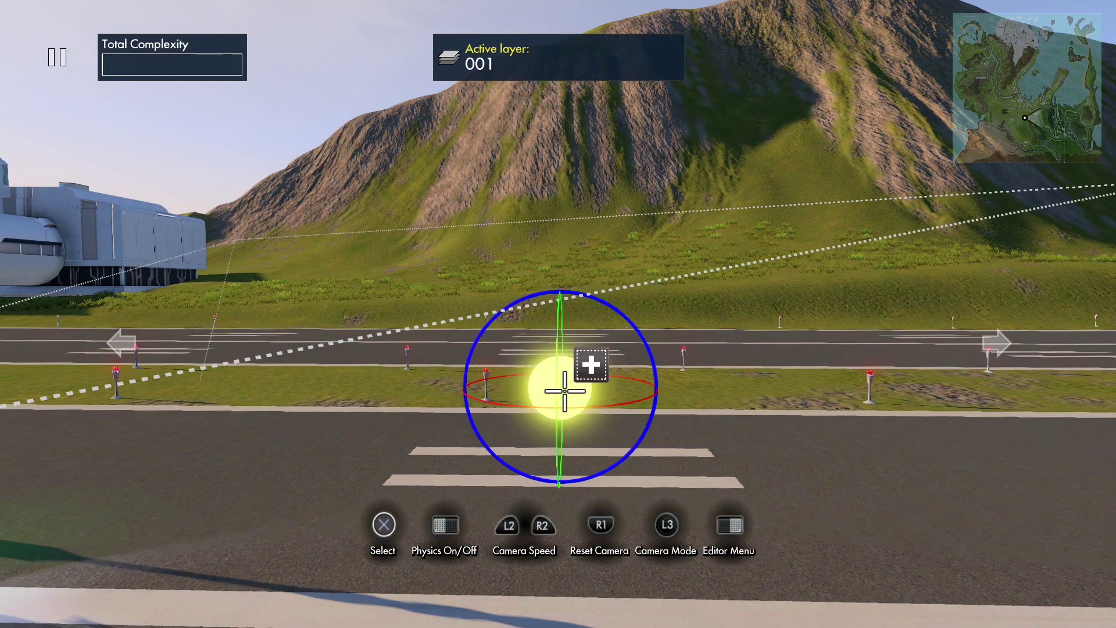
- Copy the black sphere five times to form an evenly spaced horizontal row of six
key(Return)
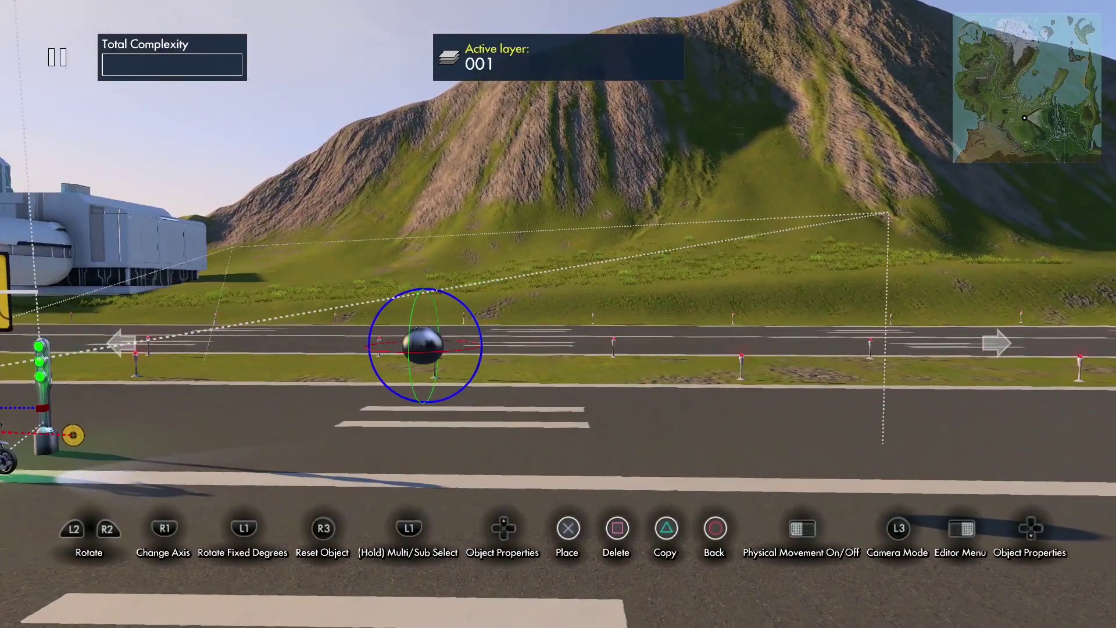
key(c)
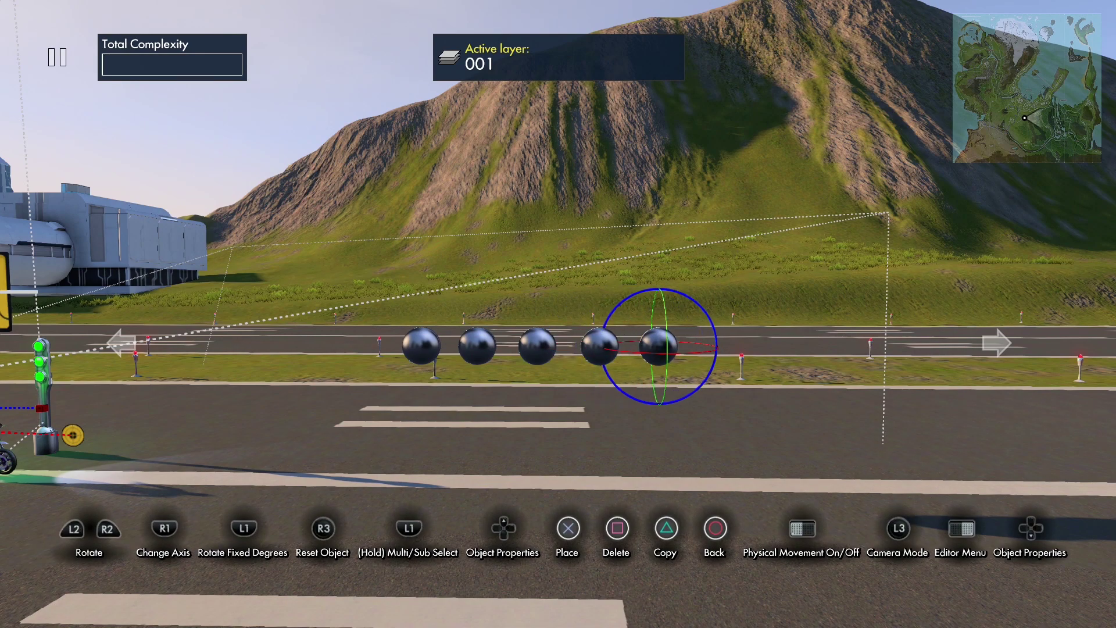
key(c)
key(Return)
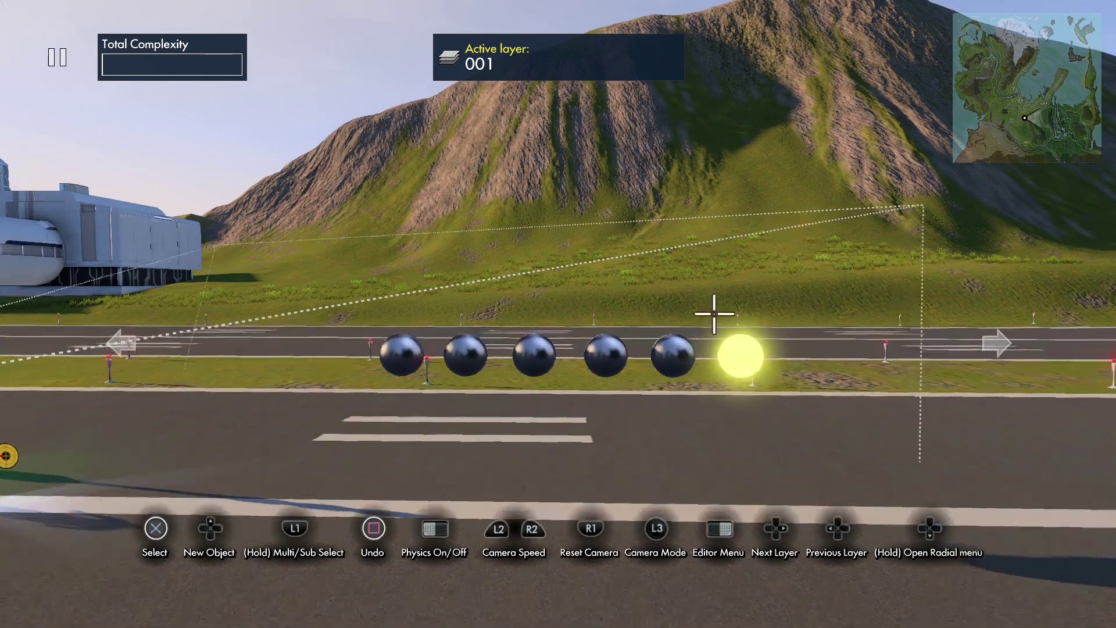
- Add an Object array data source and place it above the row of spheres
key(Up)
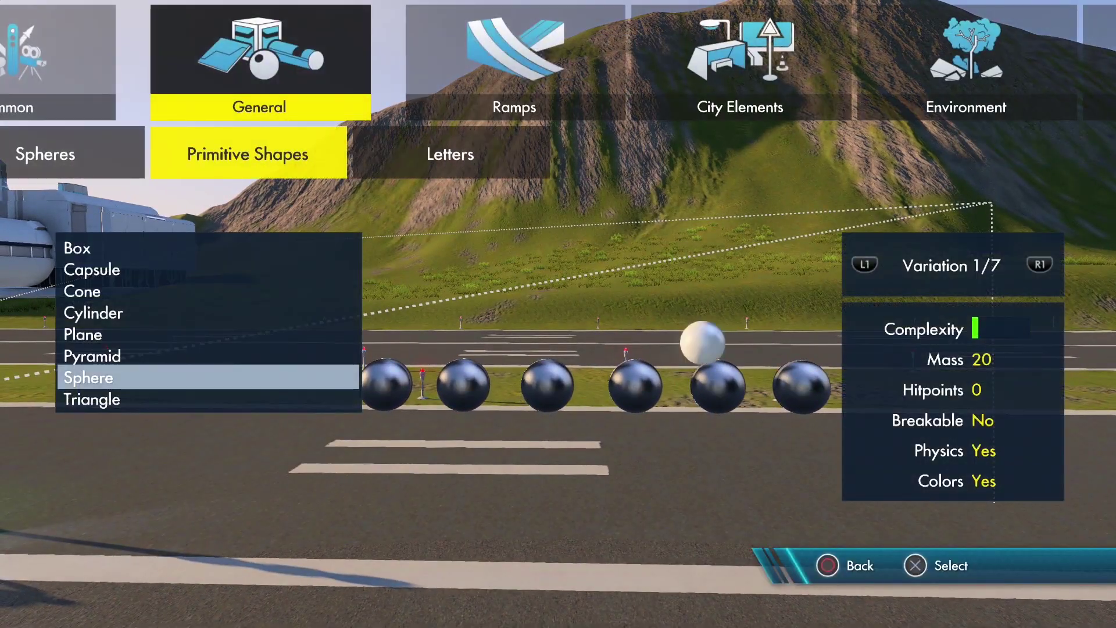
key(Right)
key(Right)
key(Right)
key(Right)
key(Right)
key(Right)
key(Right)
key(Right)
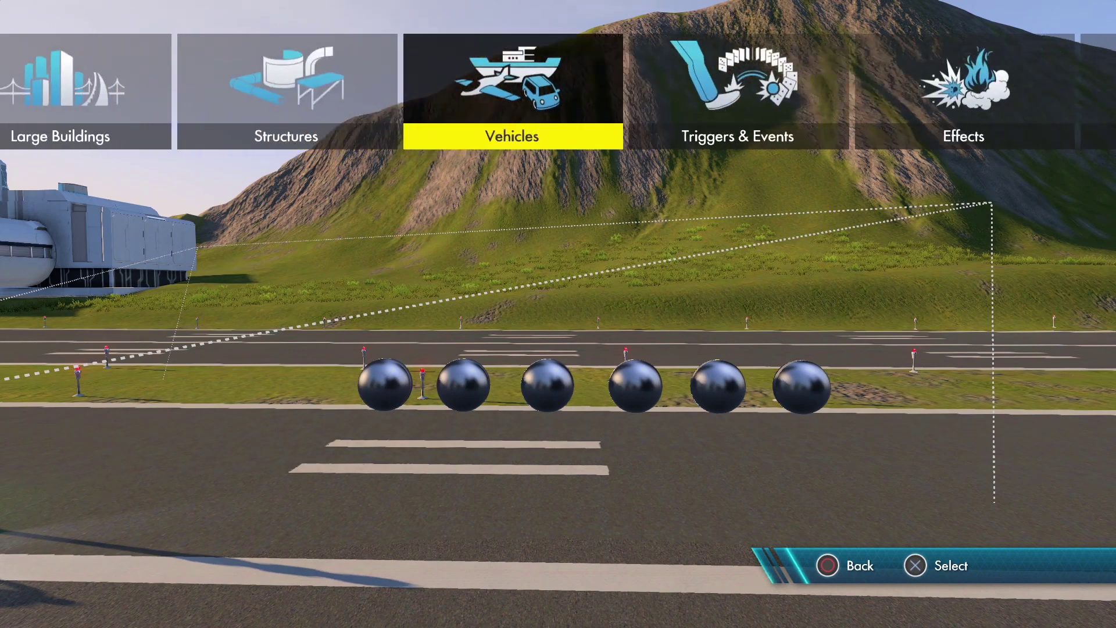
key(Return)
key(Right)
key(Right)
key(Right)
key(Right)
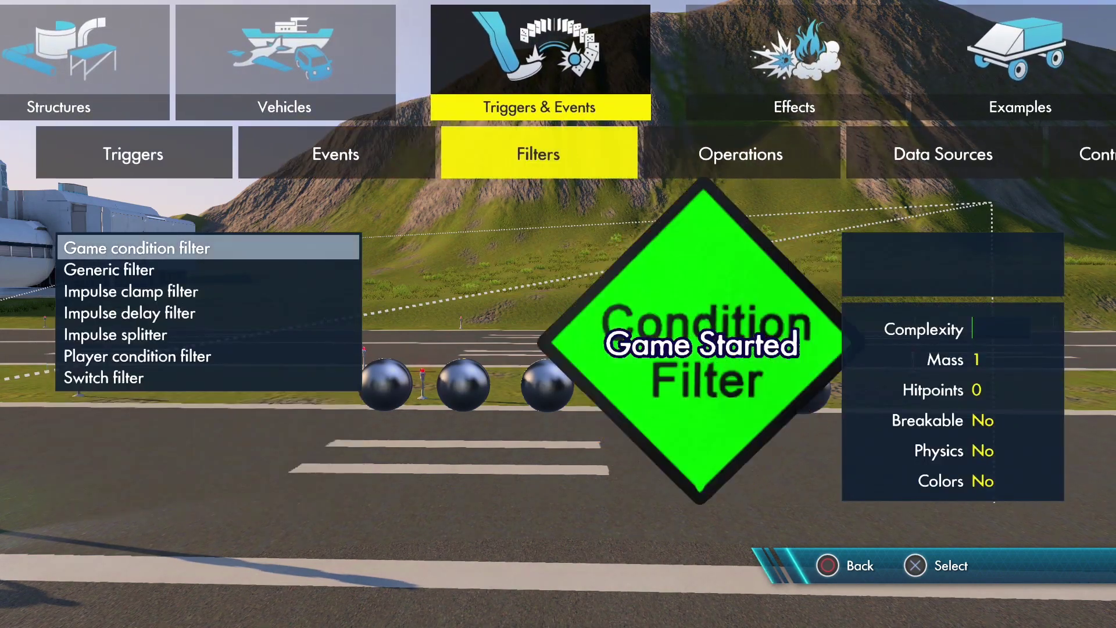
key(Down)
key(Down)
key(Down)
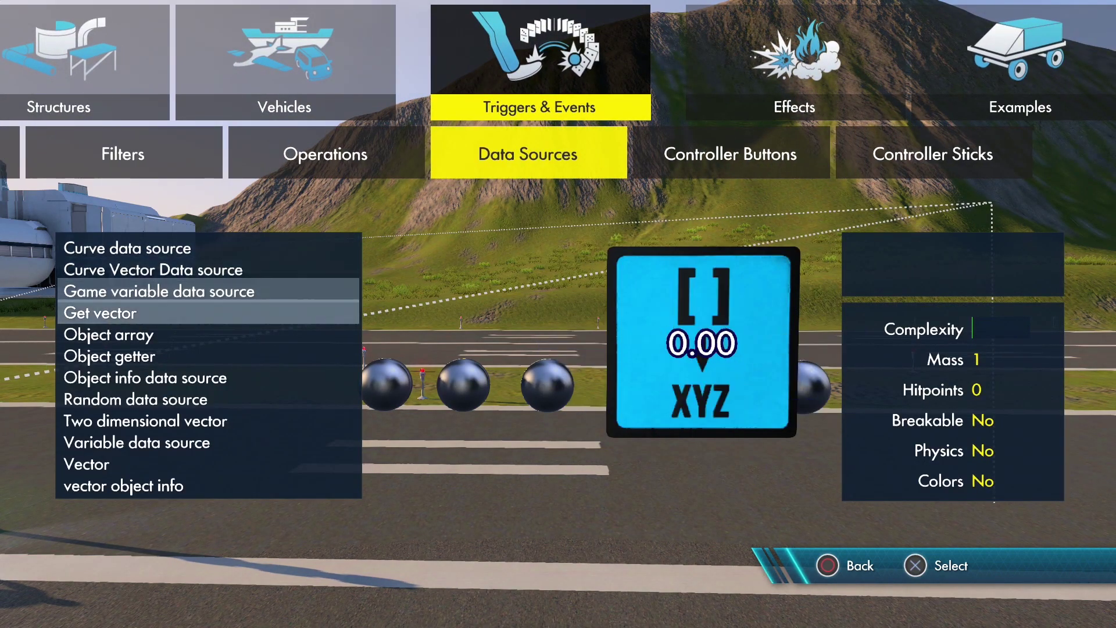
key(Down)
key(Return)
key(Return)
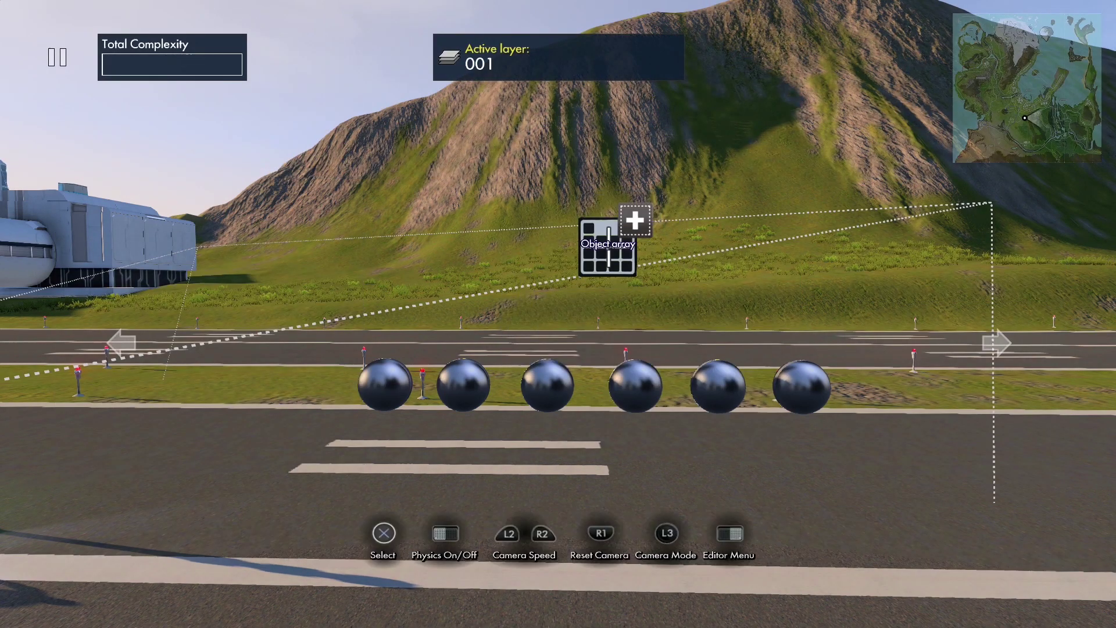
key(Up)
key(Return)
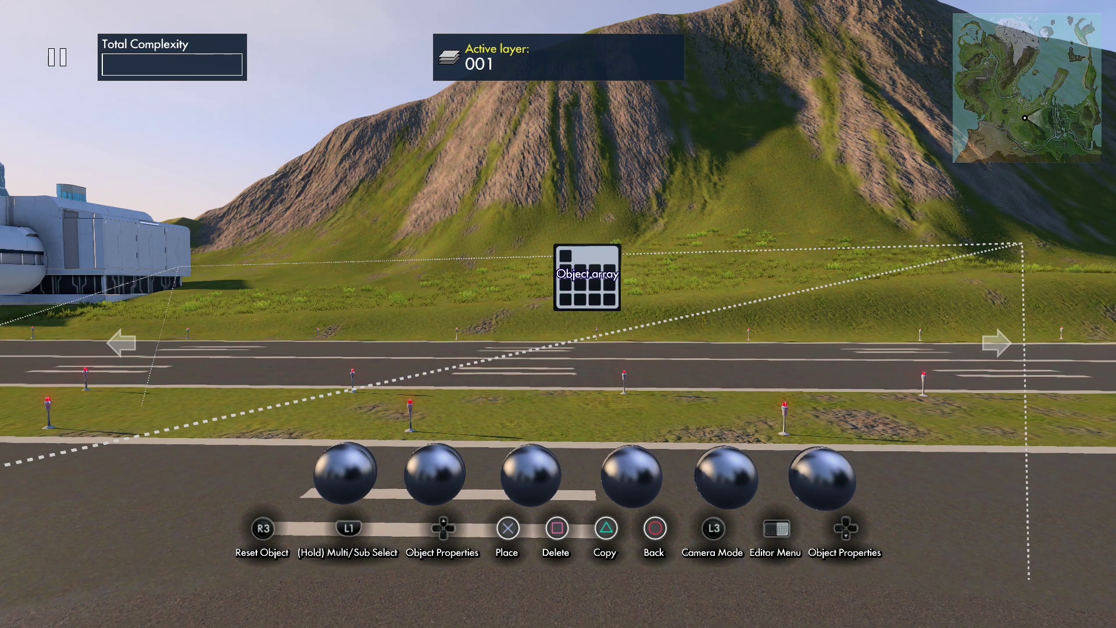
- Assign all six spheres as the object array's targets, in order from one end of the row to the other
key(Up)
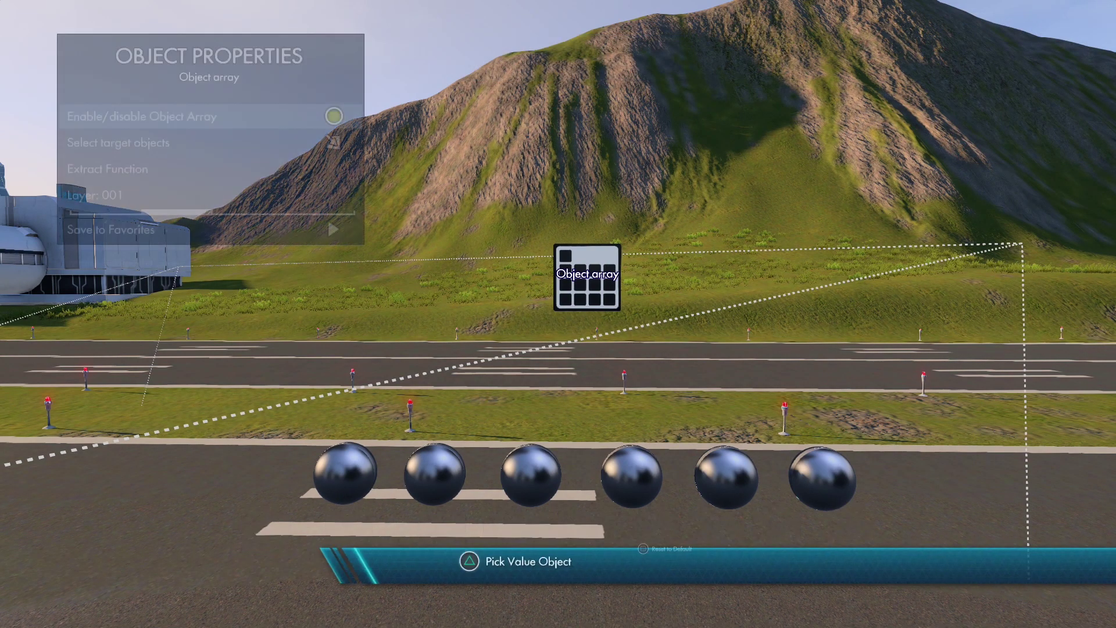
key(Down)
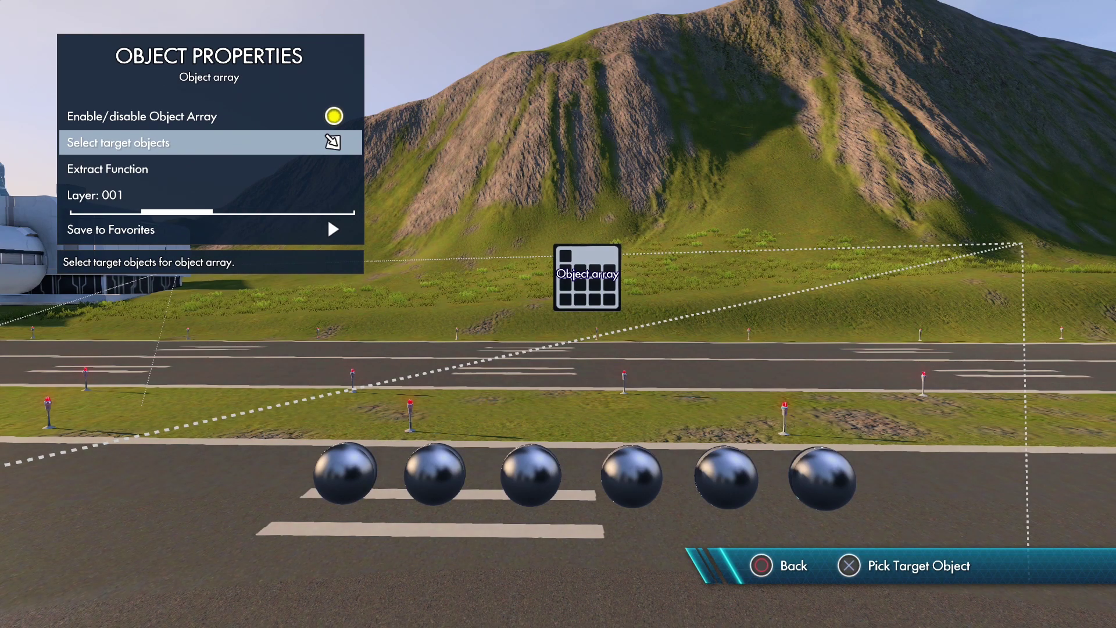
key(Return)
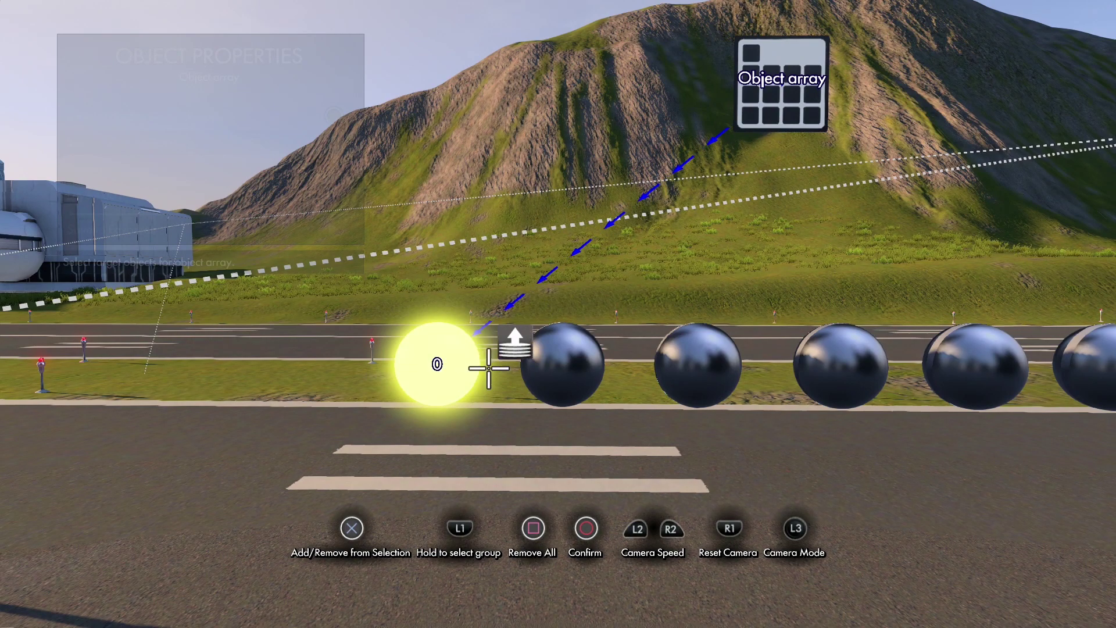
click(562, 366)
click(627, 366)
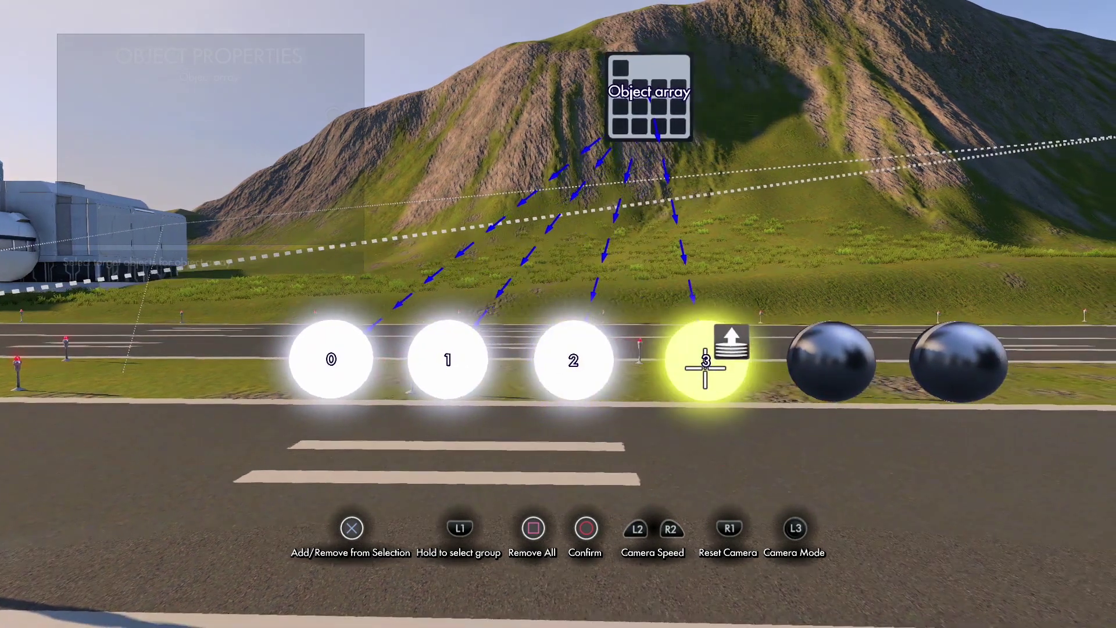
click(705, 366)
click(776, 365)
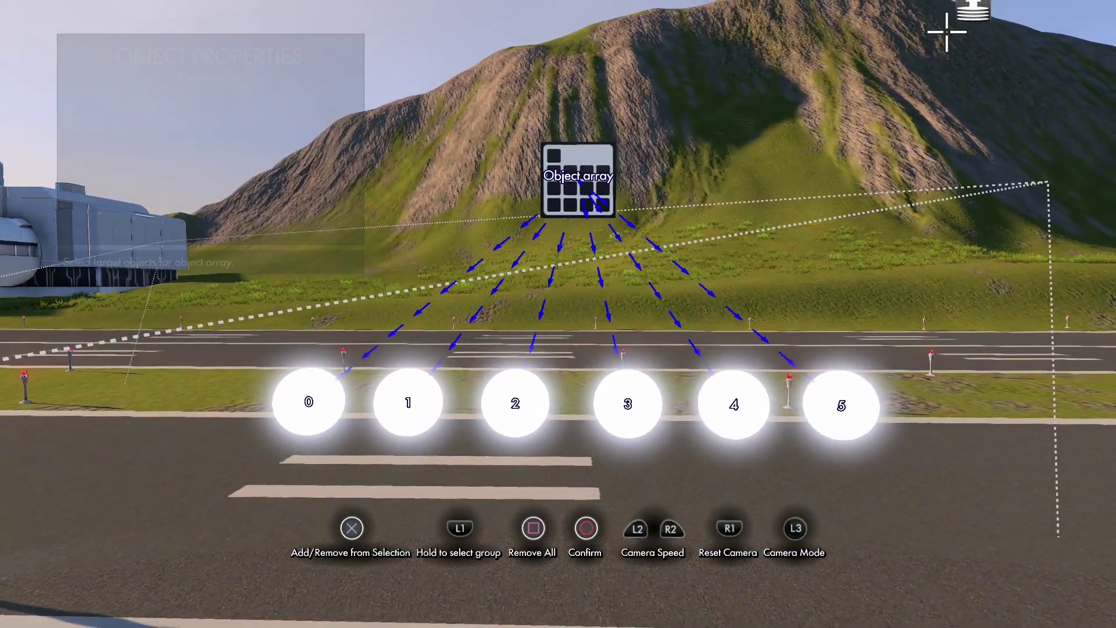
key(Escape)
key(Escape)
key(Escape)
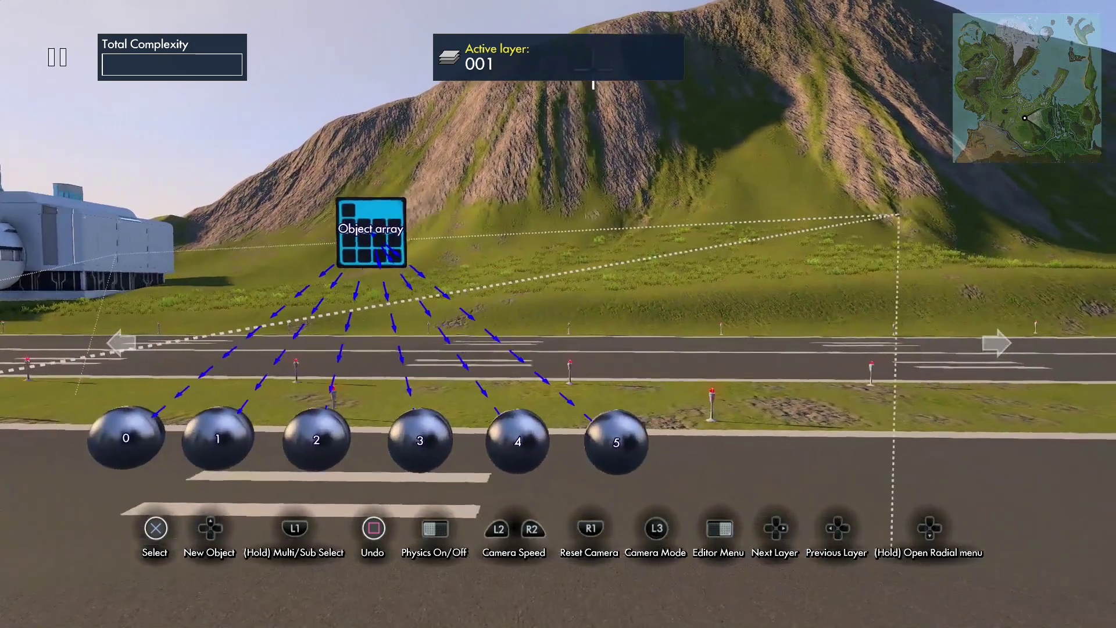
- Add an Object getter beside the object array and select that array as its source
key(Tab)
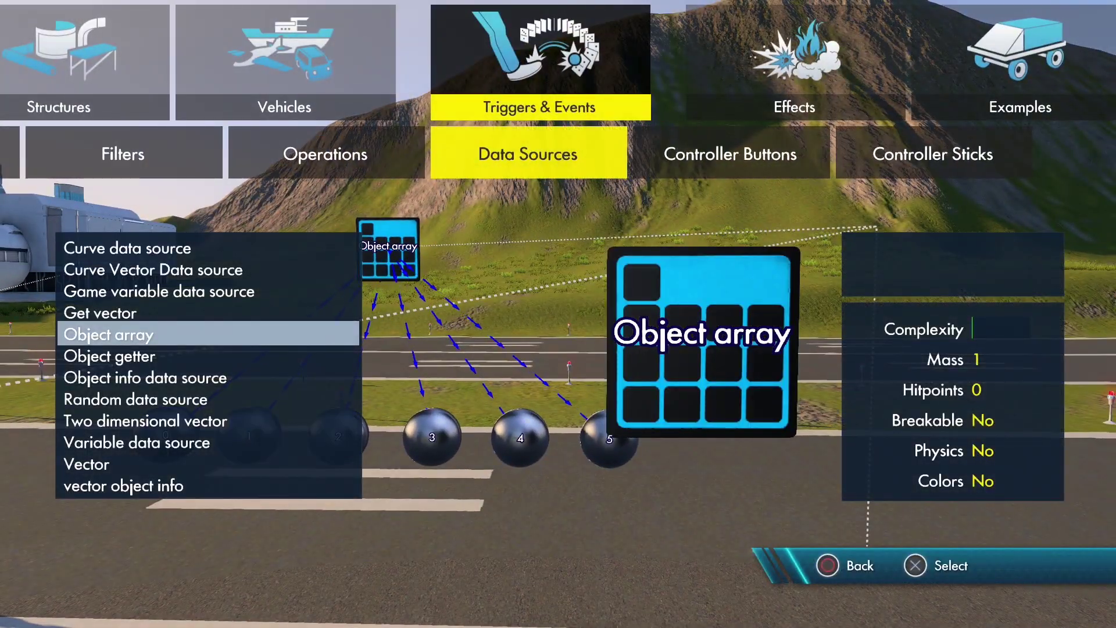
key(Return)
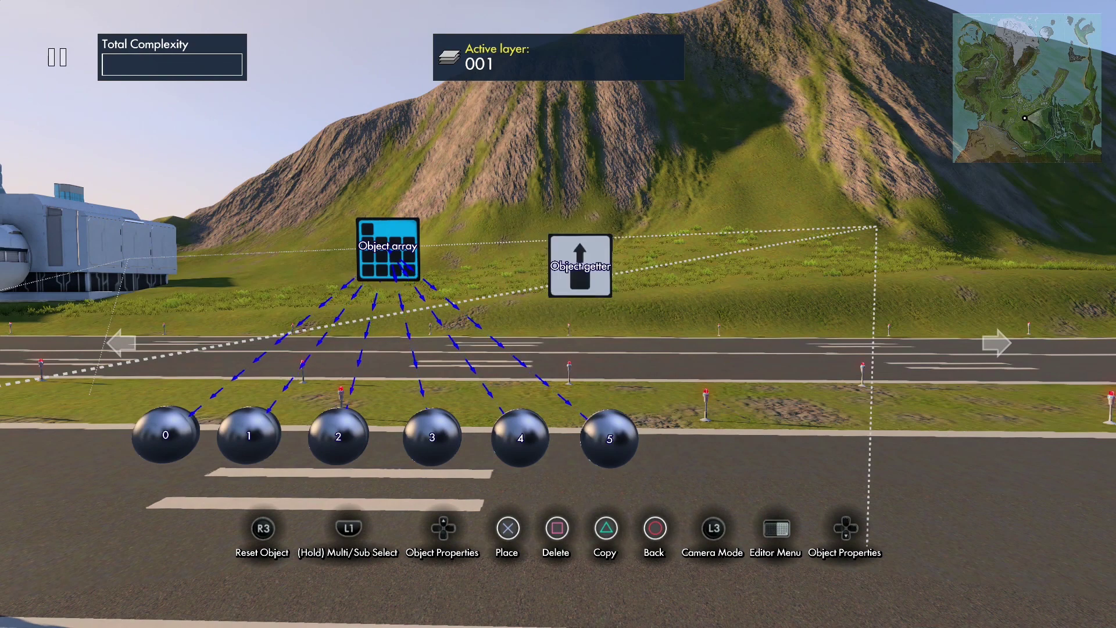
key(Up)
key(Down)
key(Up)
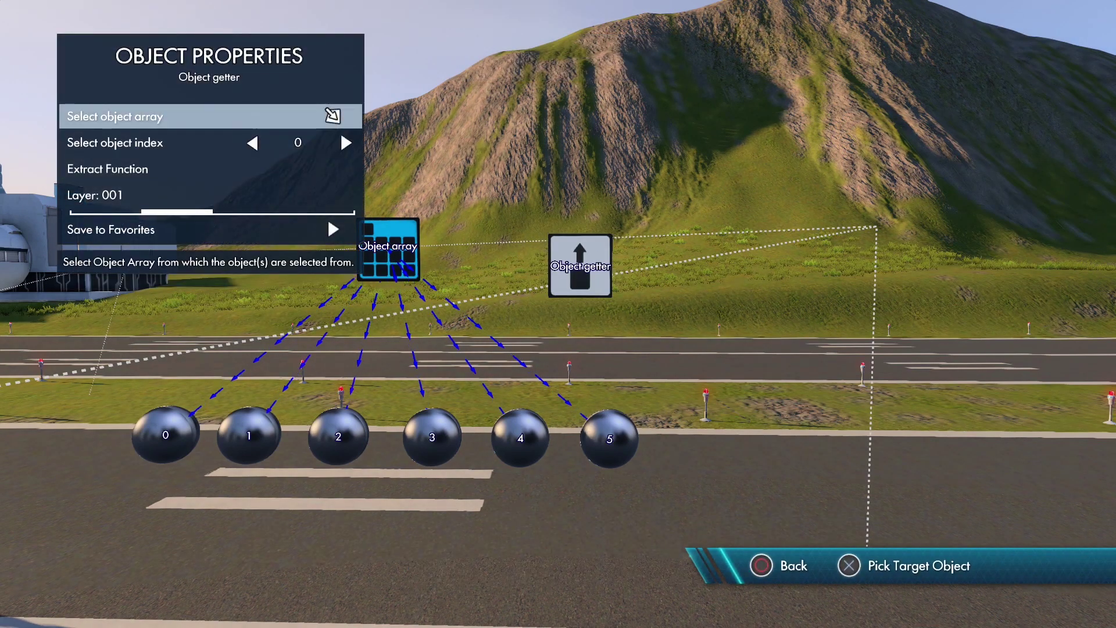
key(Return)
key(Return)
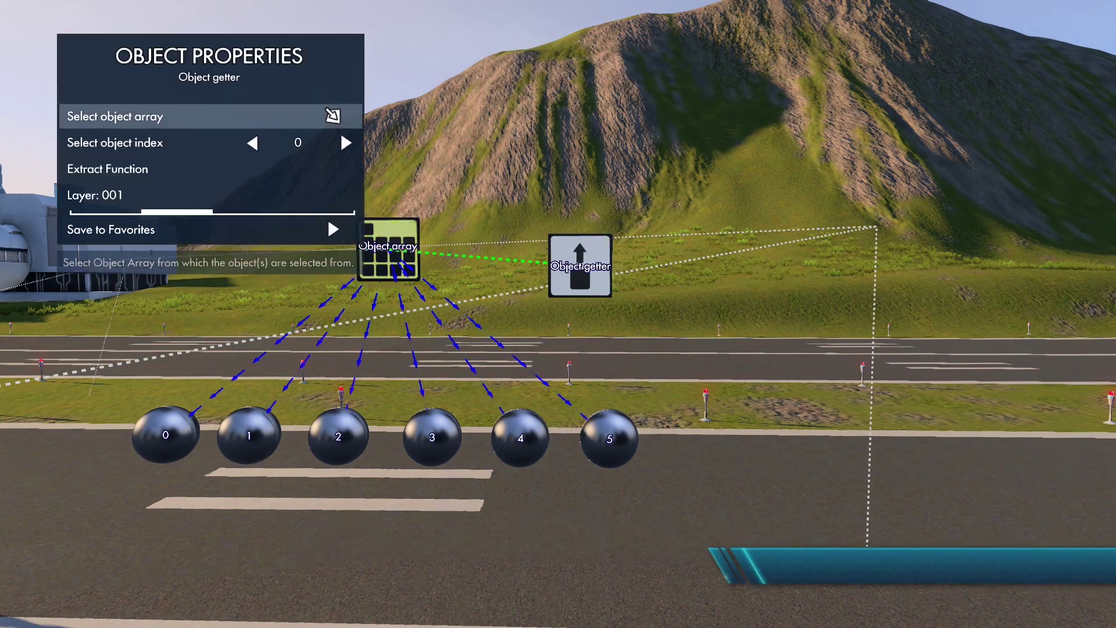
key(Down)
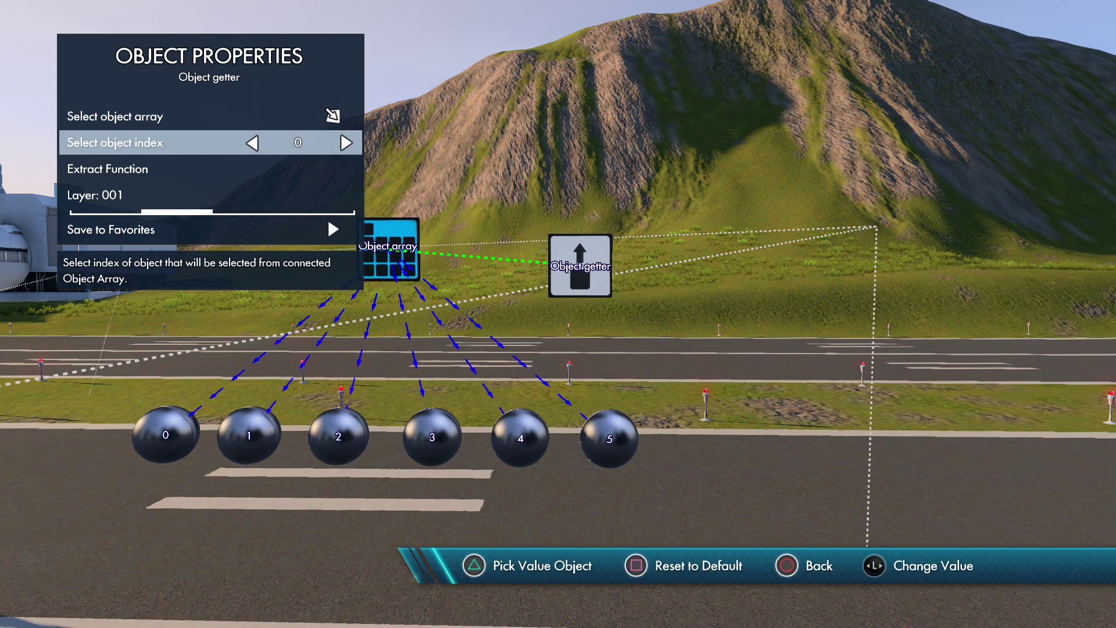
key(Escape)
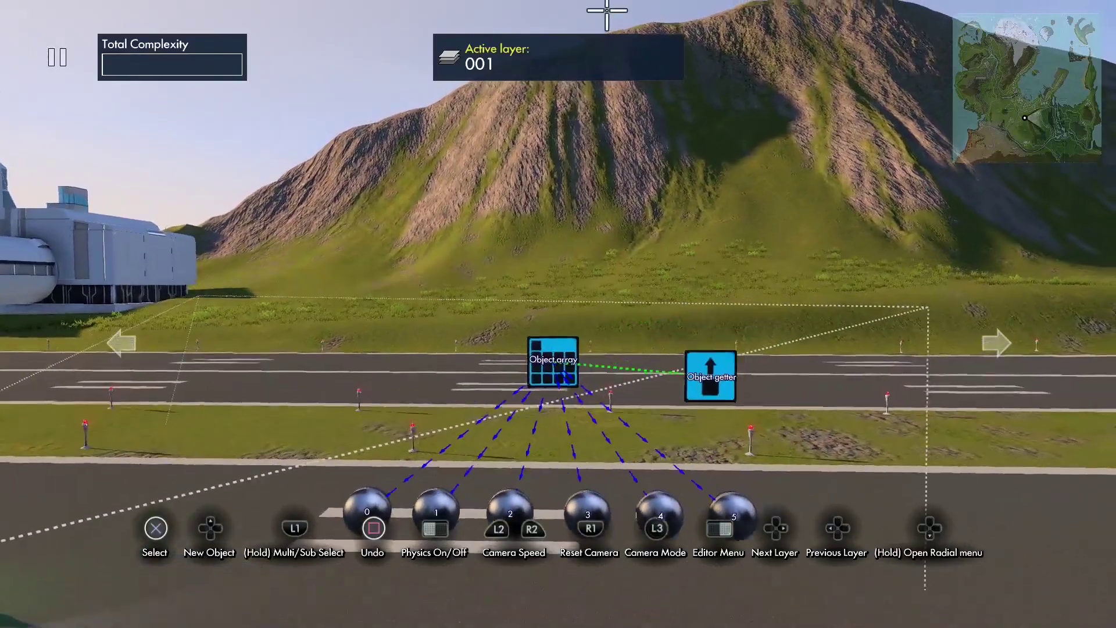
- Add a Color event above the object getter
key(Up)
key(Escape)
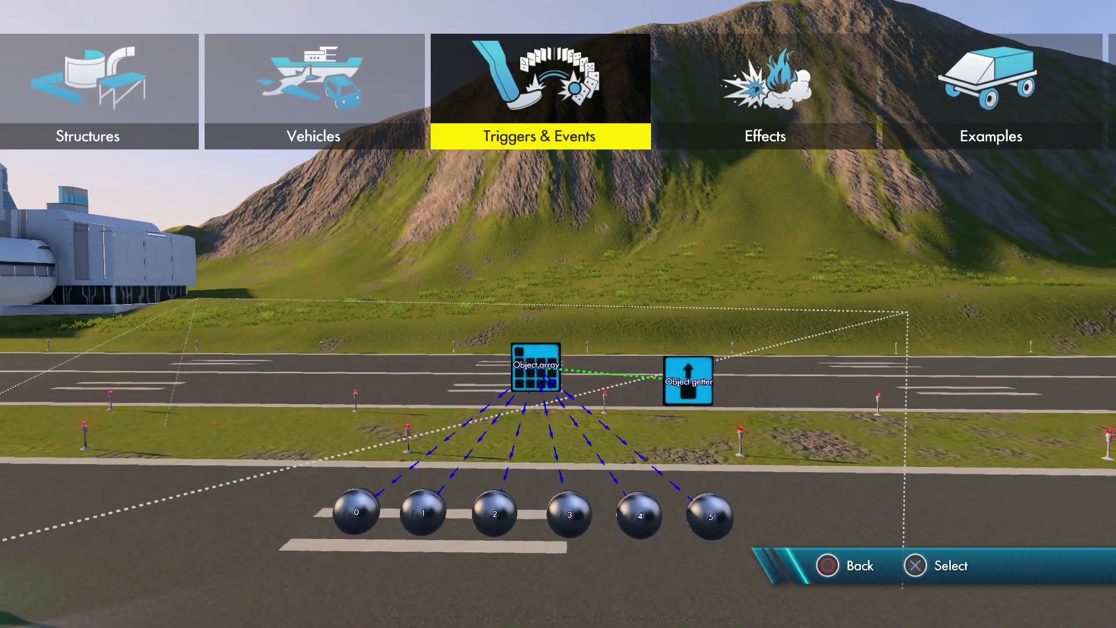
key(Left)
key(Left)
key(Left)
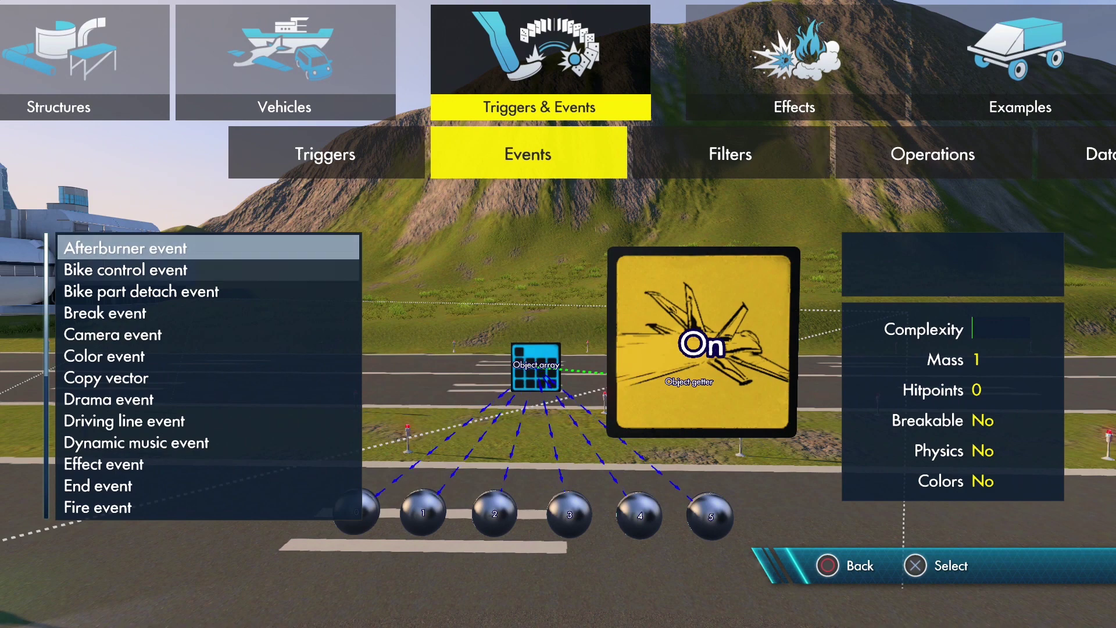
key(Down)
key(Down)
key(Down)
key(Down)
key(Down)
key(Return)
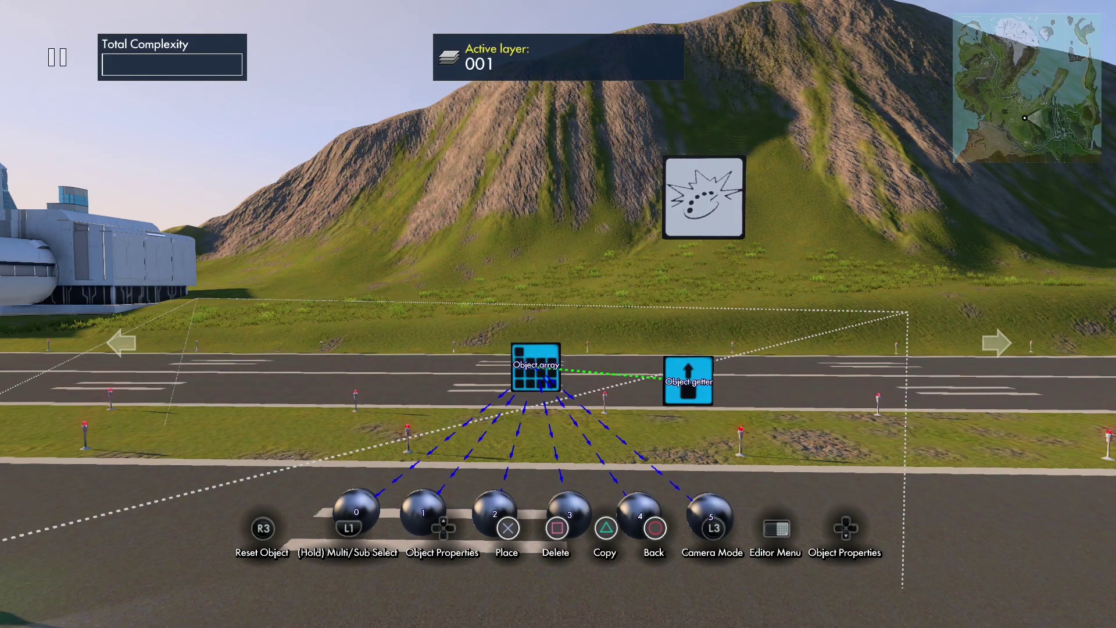
- Open the color event's properties and choose red (H:0 S:100 B:100) as its Part 1 Color 1
key(Up)
key(Down)
key(Down)
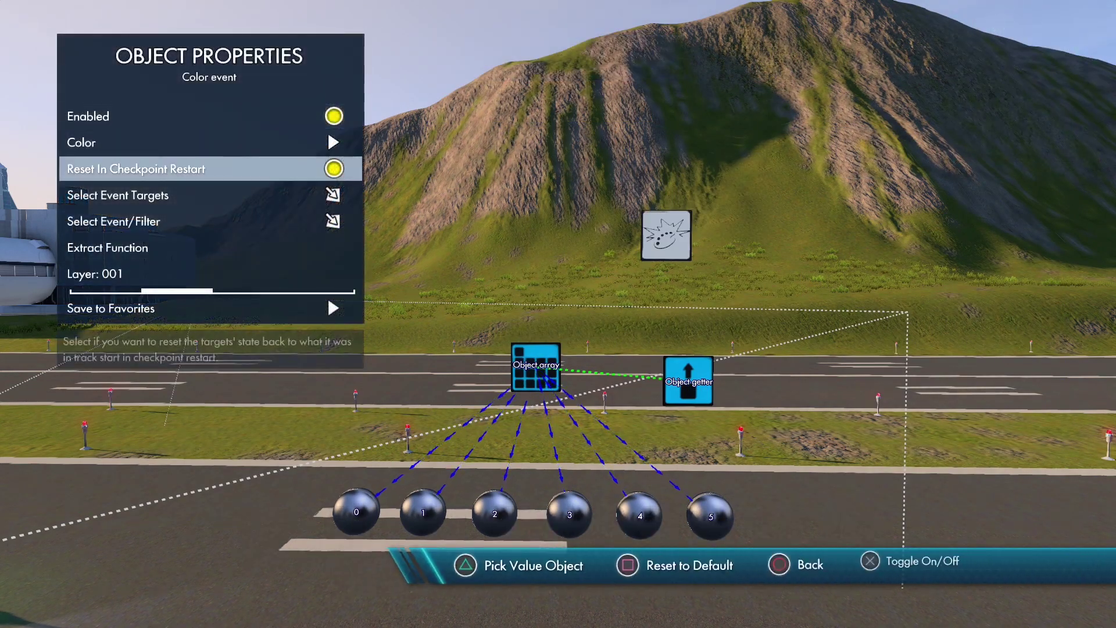
key(Up)
key(Return)
key(Return)
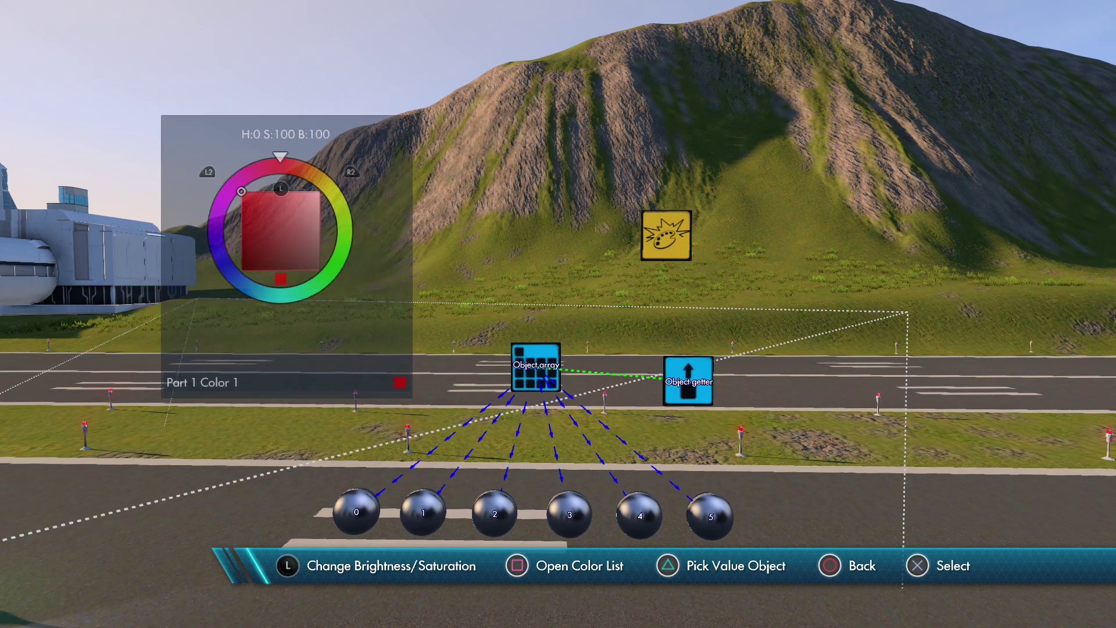
- Select the object getter as the color event's target
key(Down)
key(Down)
key(Return)
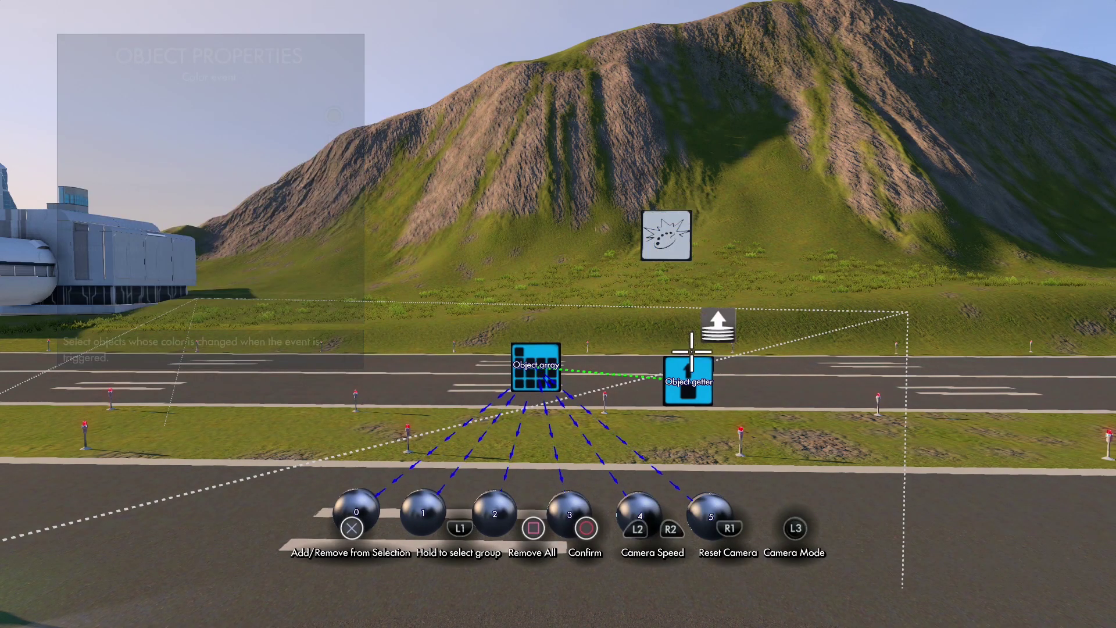
key(Escape)
key(Escape)
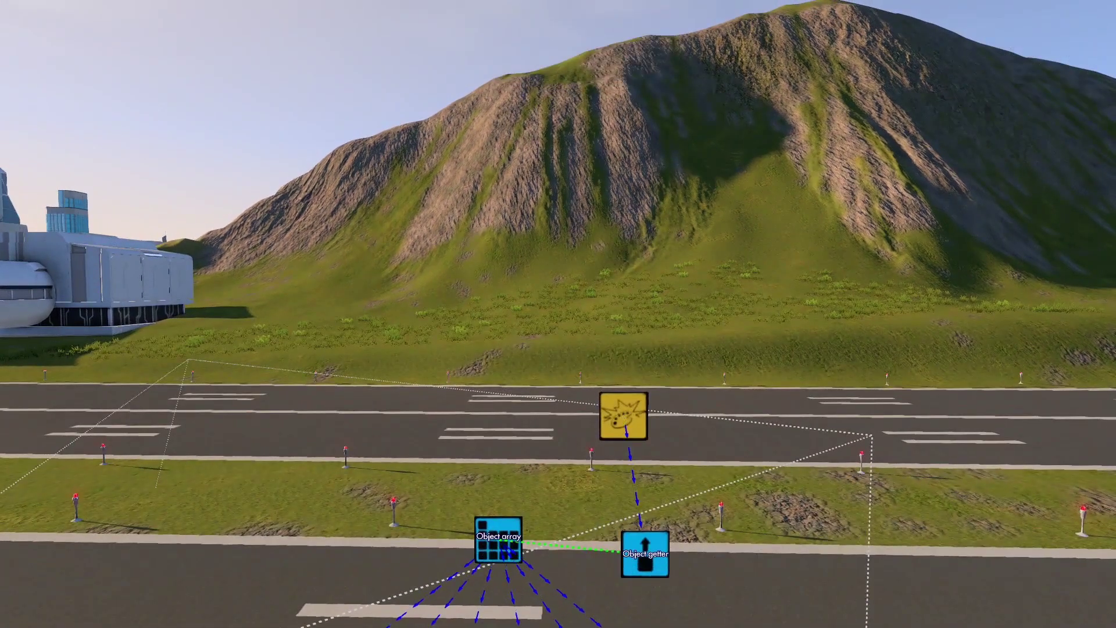
- Add an Interval trigger above the object array
key(Return)
key(Left)
key(Down)
key(Down)
key(Down)
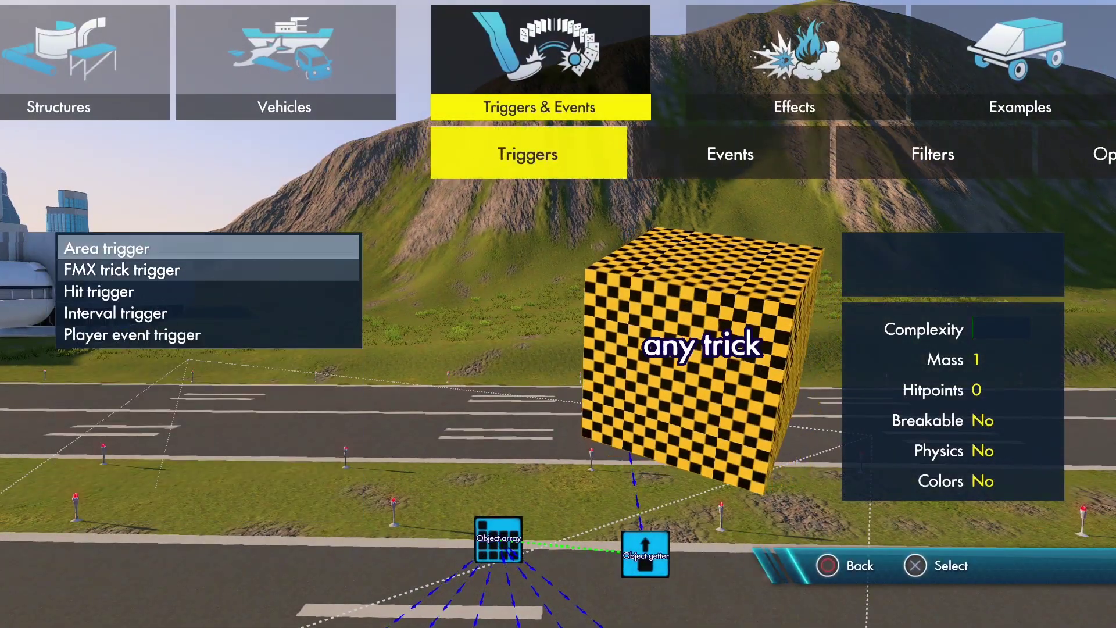
key(Return)
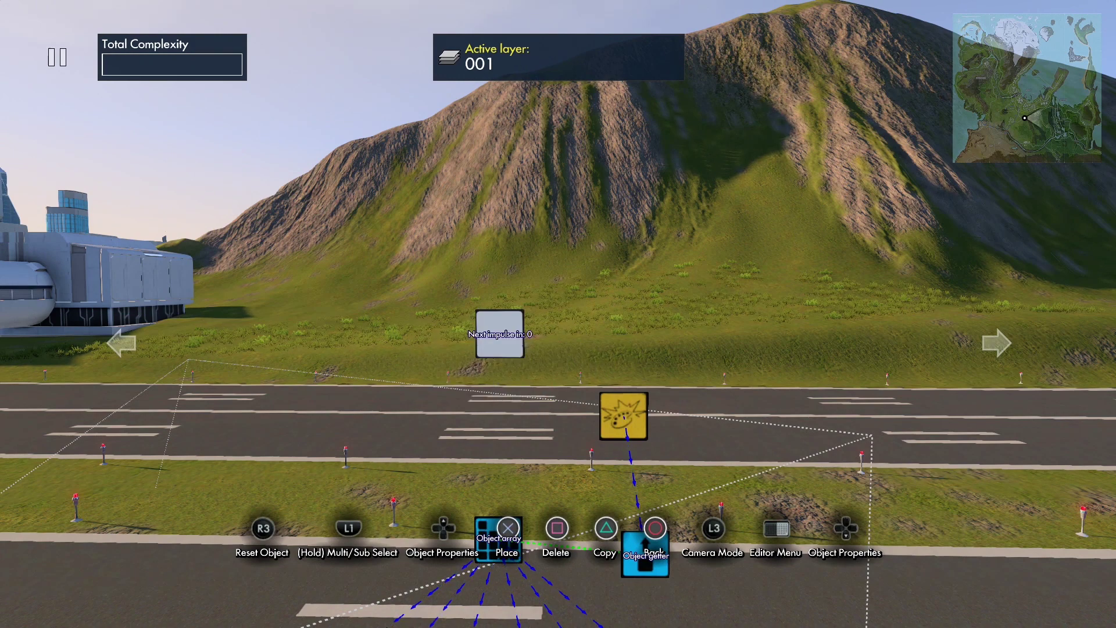
- Set the interval trigger's interval to 1 tick (00:00.016)
key(Up)
key(Down)
key(Down)
key(Left)
key(Left)
key(Left)
key(Left)
key(Left)
key(Left)
key(Left)
key(Left)
key(Left)
key(Left)
key(Left)
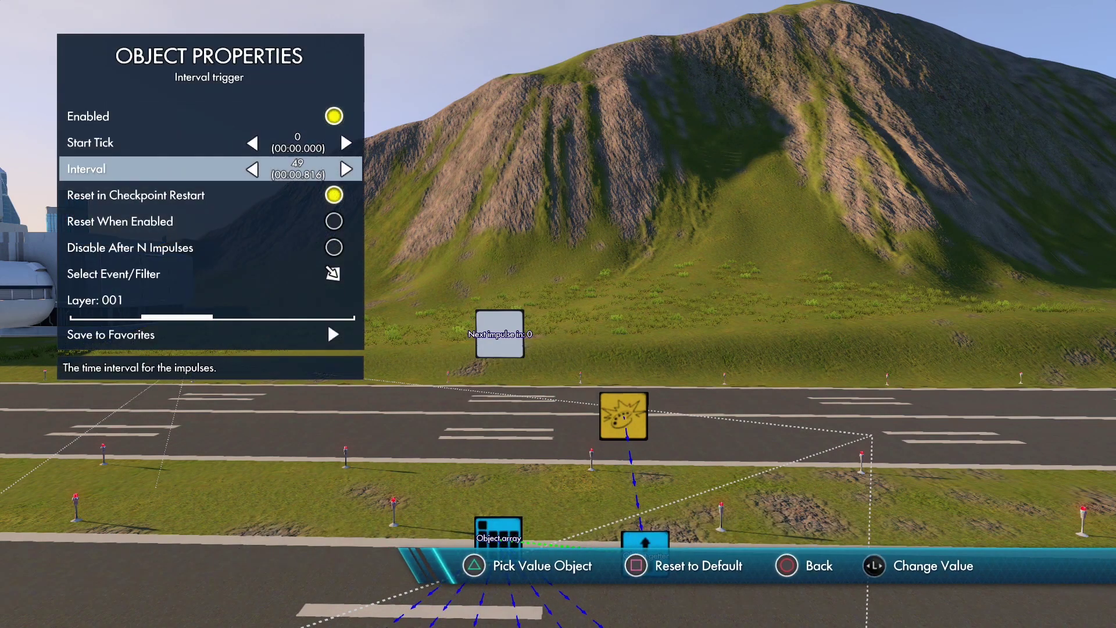
- Make the interval trigger disable itself after N impulses, with a maximum impulse sent count of 1
key(Down)
key(Down)
key(Down)
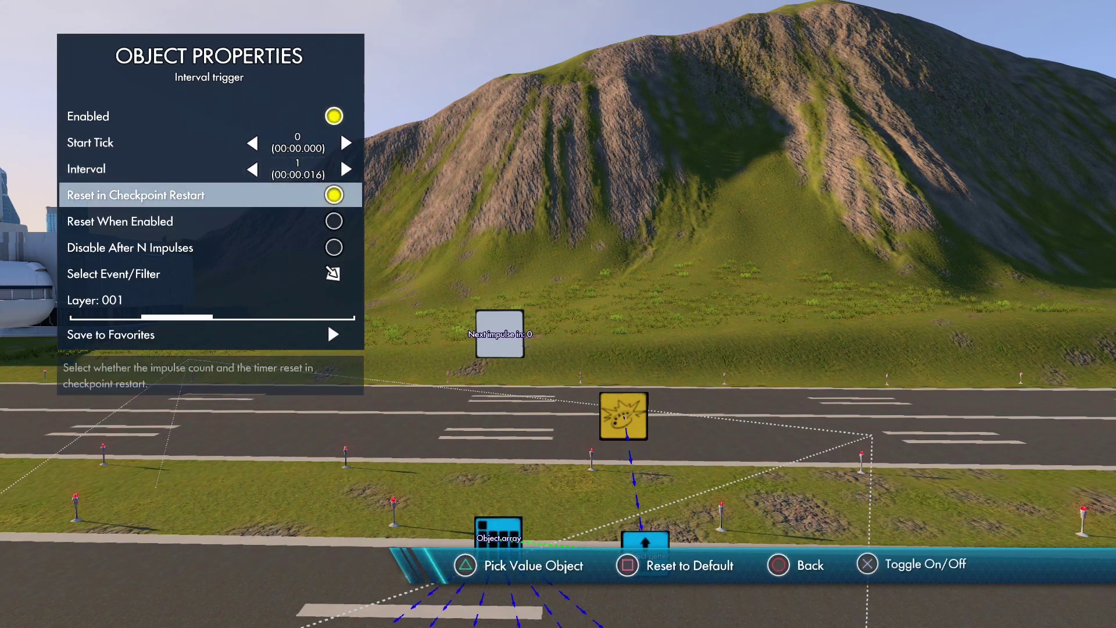
key(Return)
key(Down)
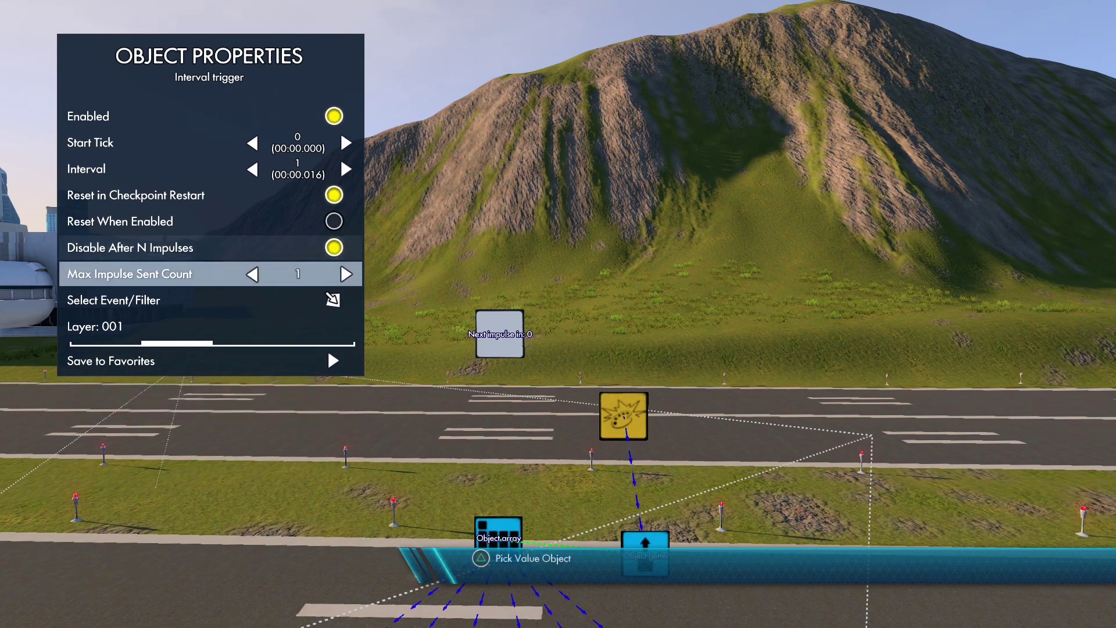
- Select the color event as the target of the interval trigger's impulse
key(Down)
key(Return)
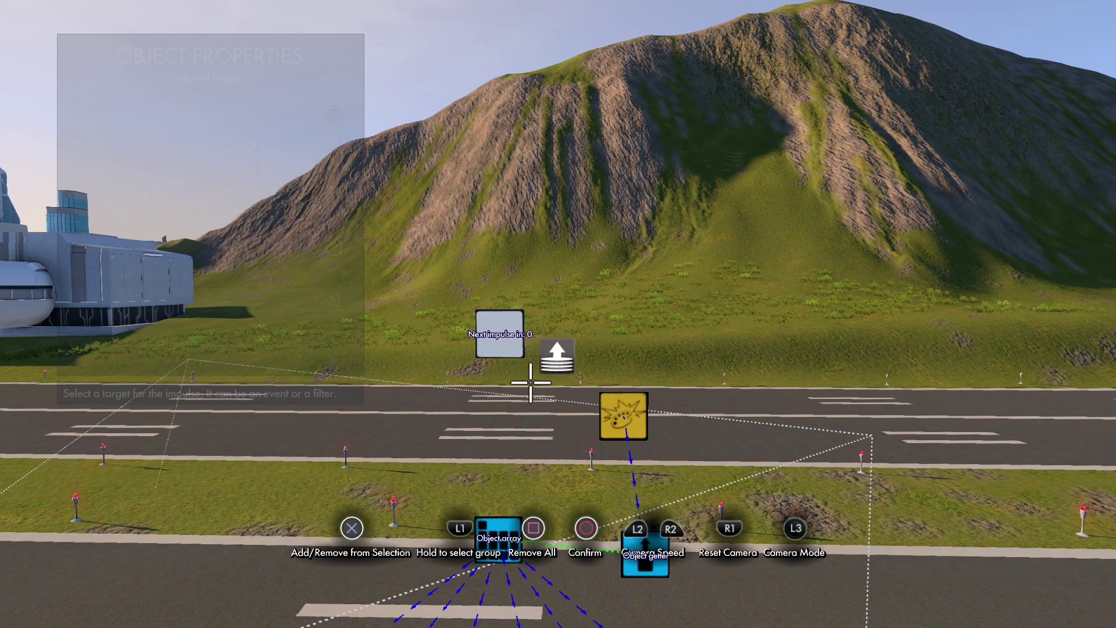
key(Return)
key(Escape)
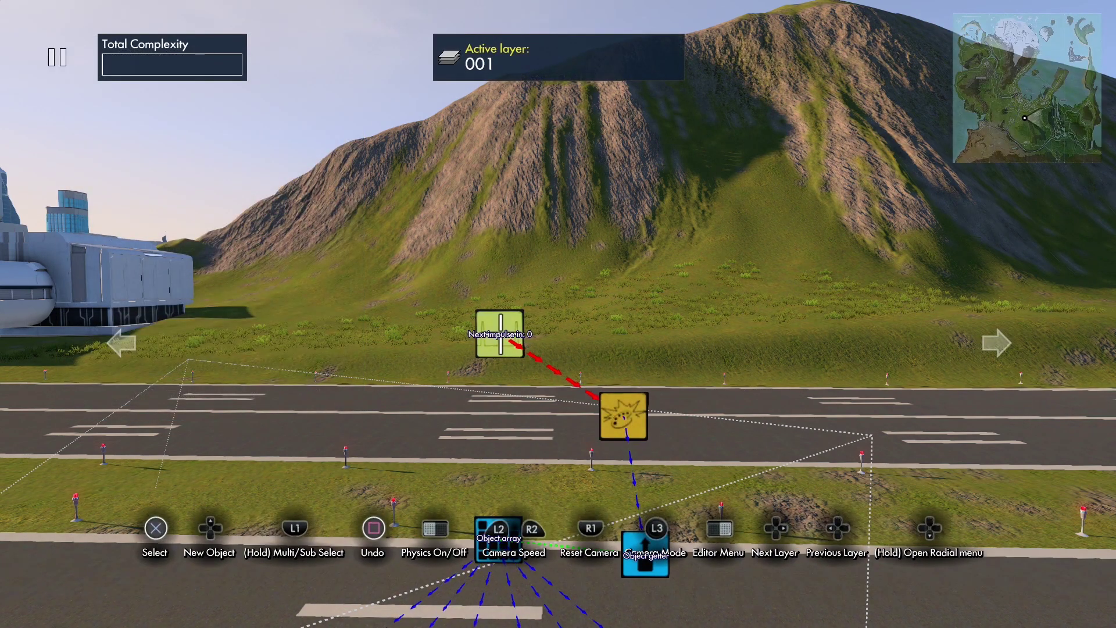
- Run the physics simulation to test the color event on the spheres, and examine the object getter
key(space)
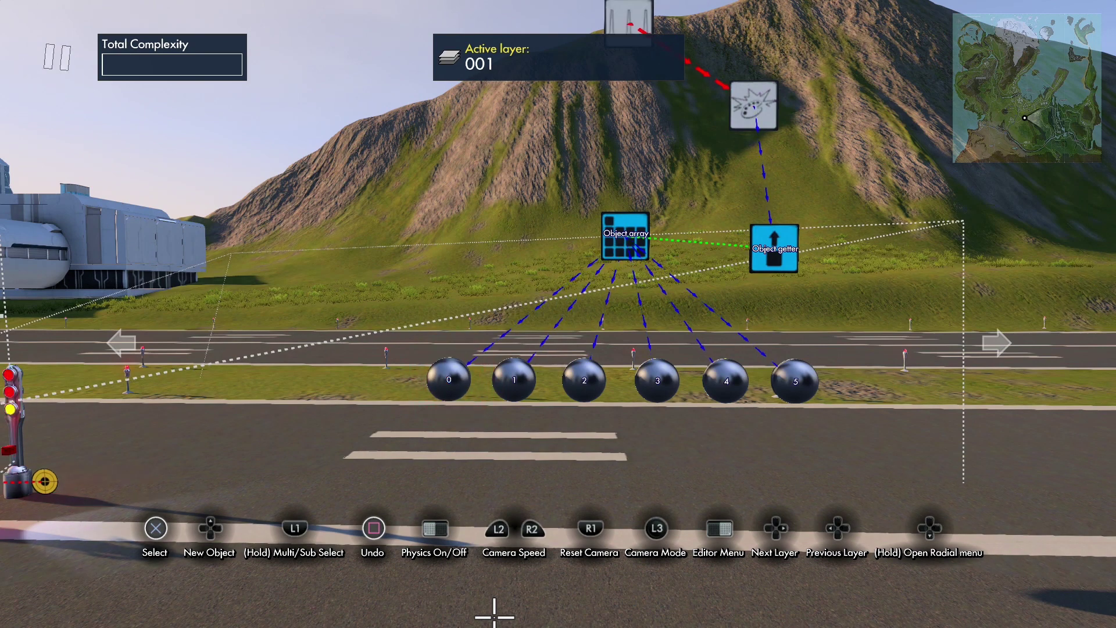
click(725, 219)
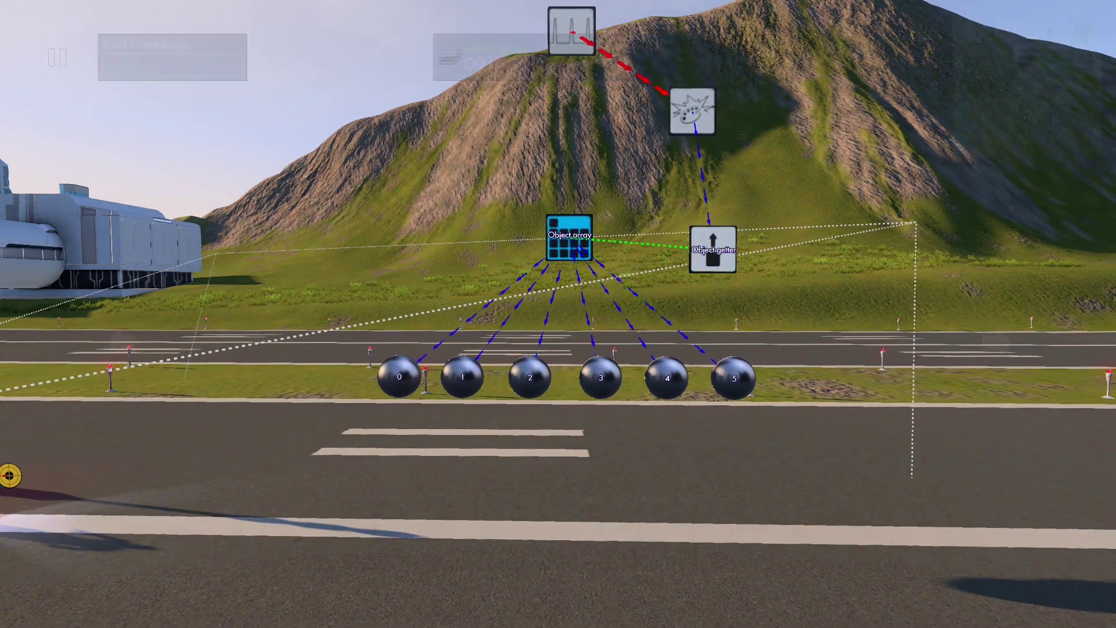
click(712, 250)
key(Escape)
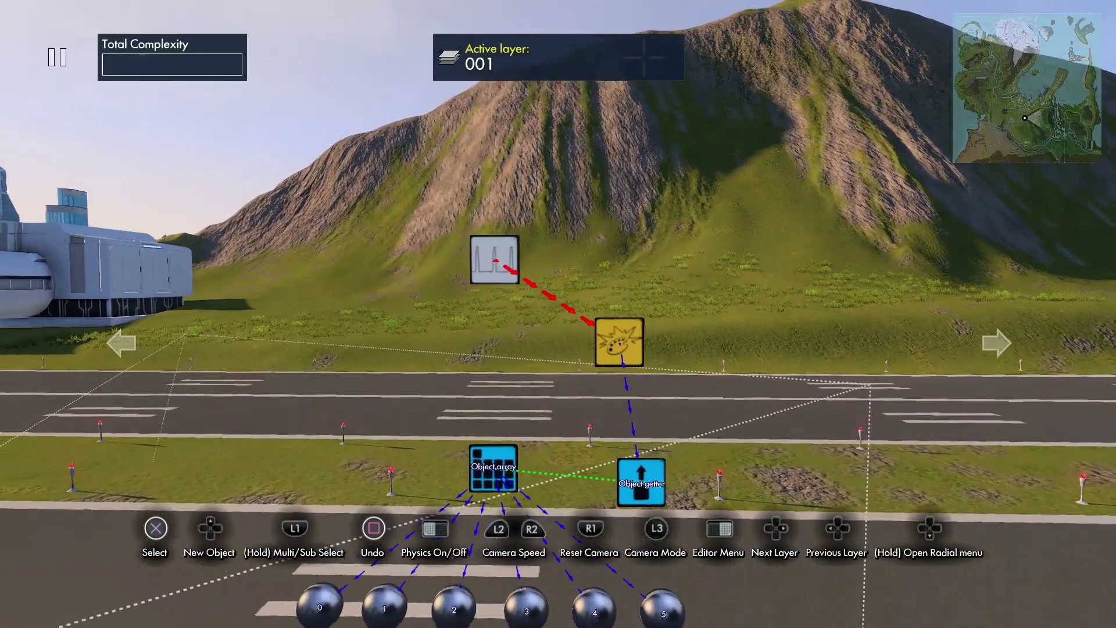
- Shift the color event directly above the object getter and add an Object position event beside it
click(619, 296)
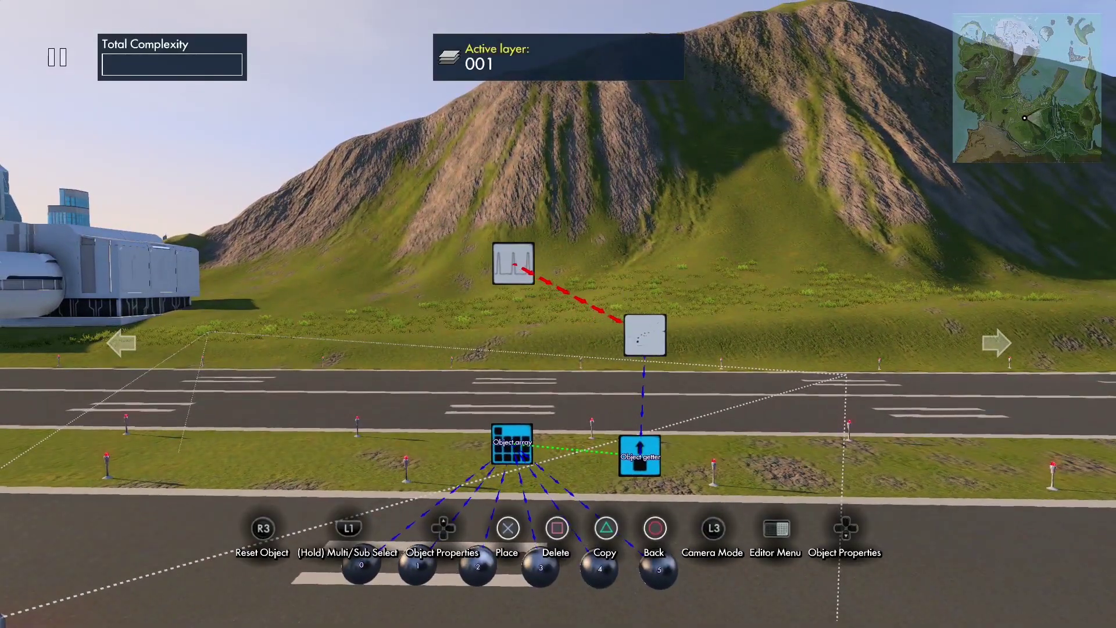
click(644, 335)
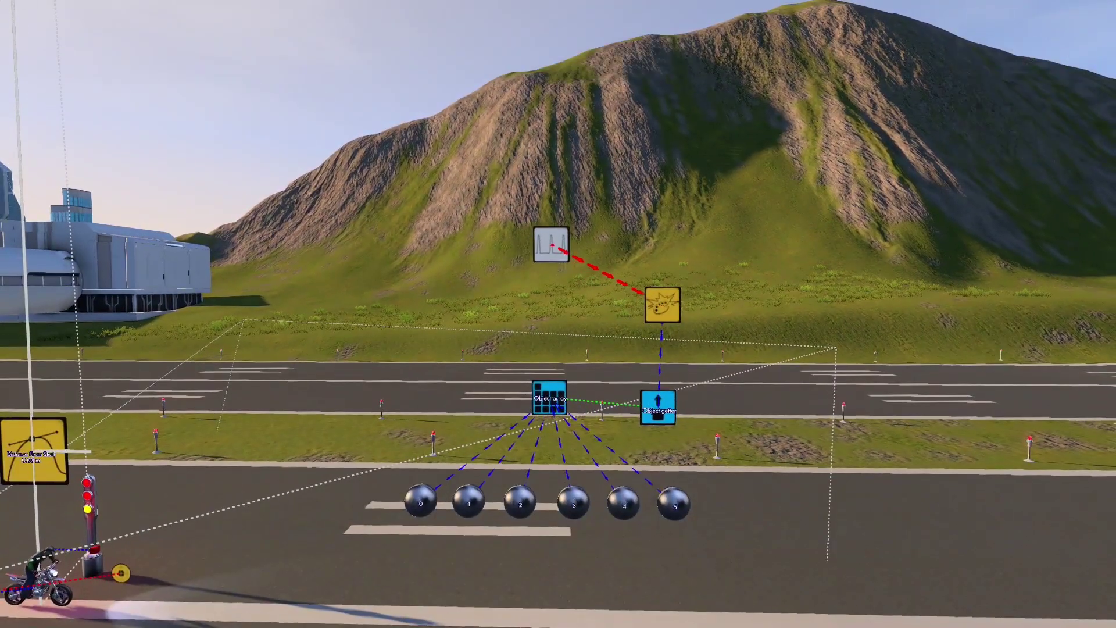
key(Tab)
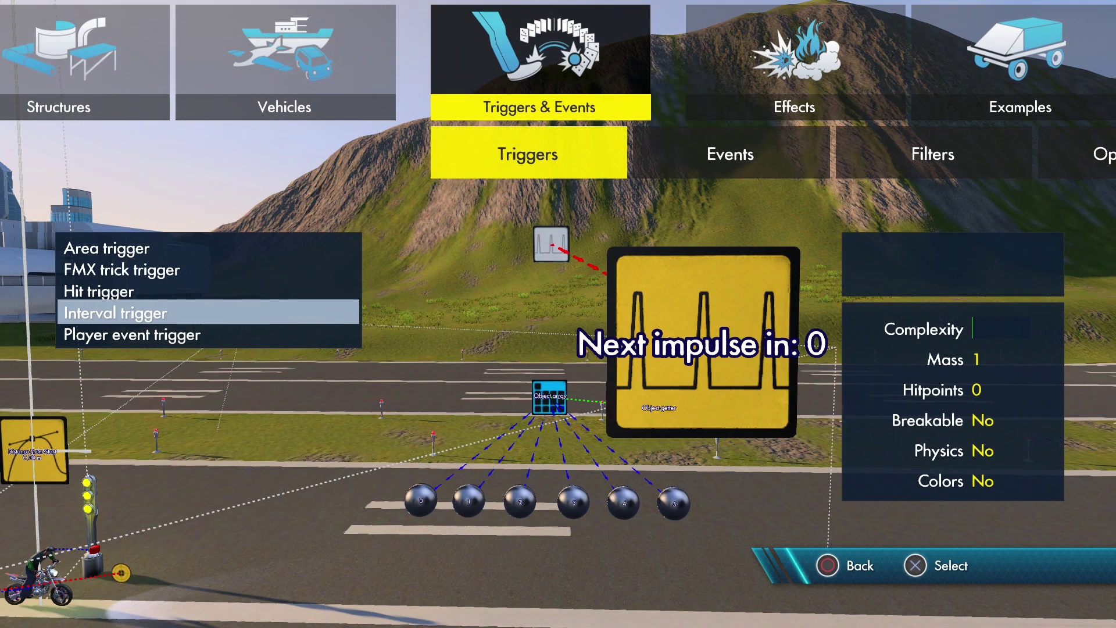
key(Right)
key(Down)
key(Down)
key(Down)
key(Down)
key(Down)
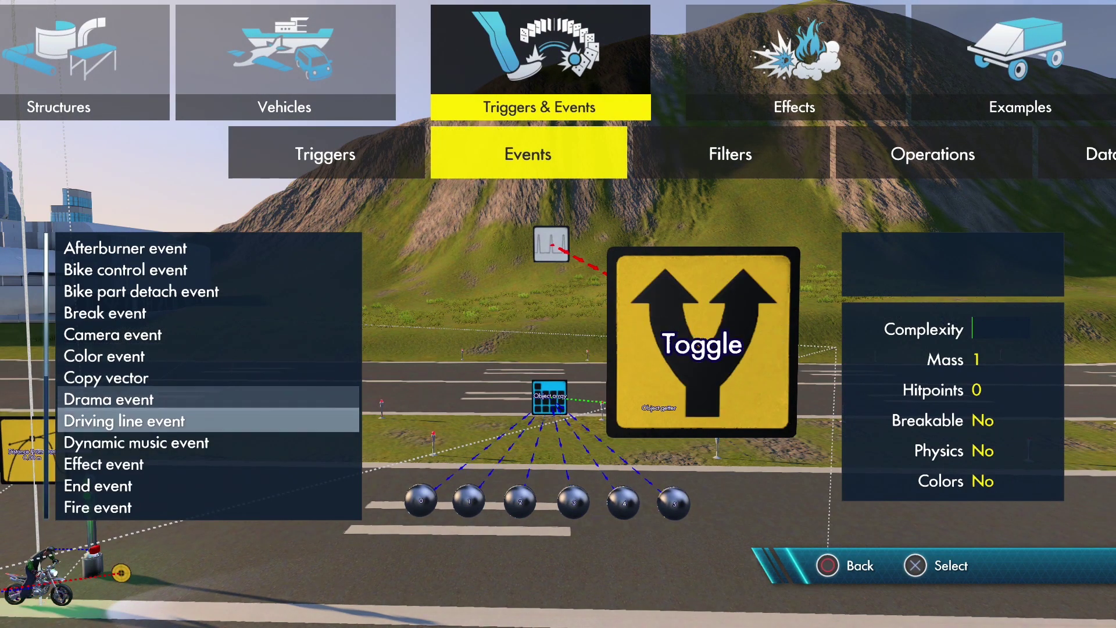
key(Down)
key(Down)
key(Down)
key(Down)
key(Down)
key(Down)
key(Up)
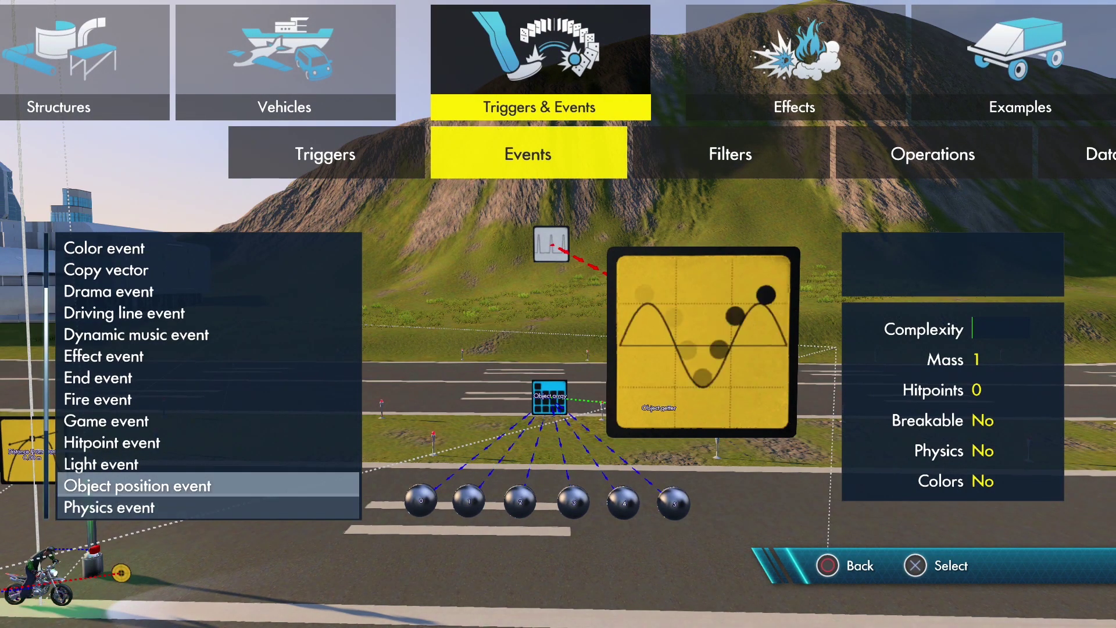
key(Return)
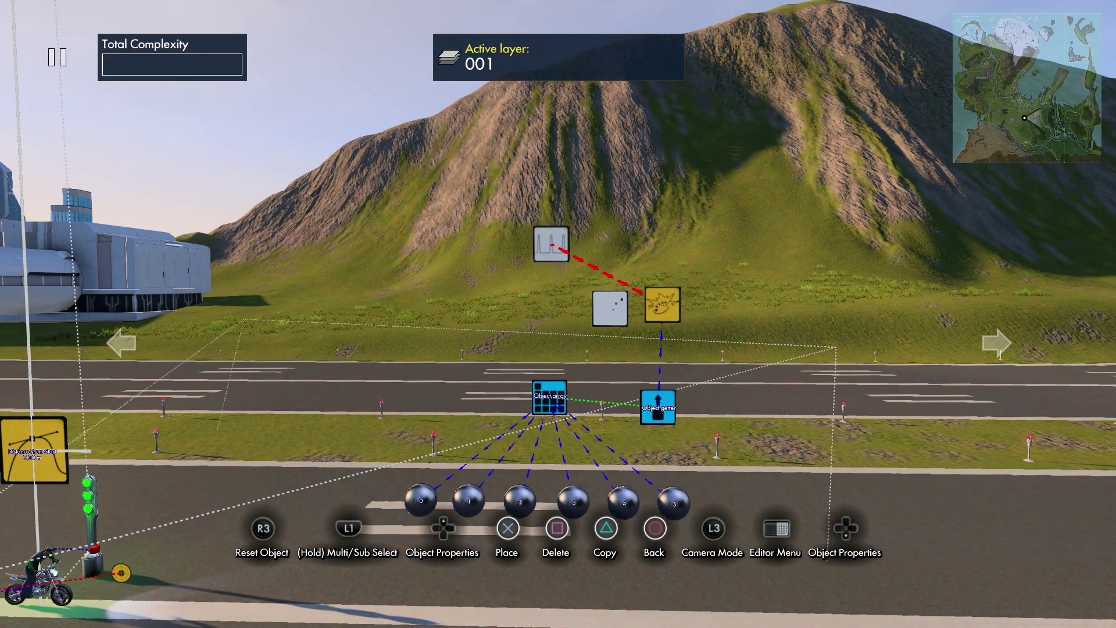
- Set the object position event's local Position X to 0.509 m
key(Up)
key(Down)
key(Down)
key(Down)
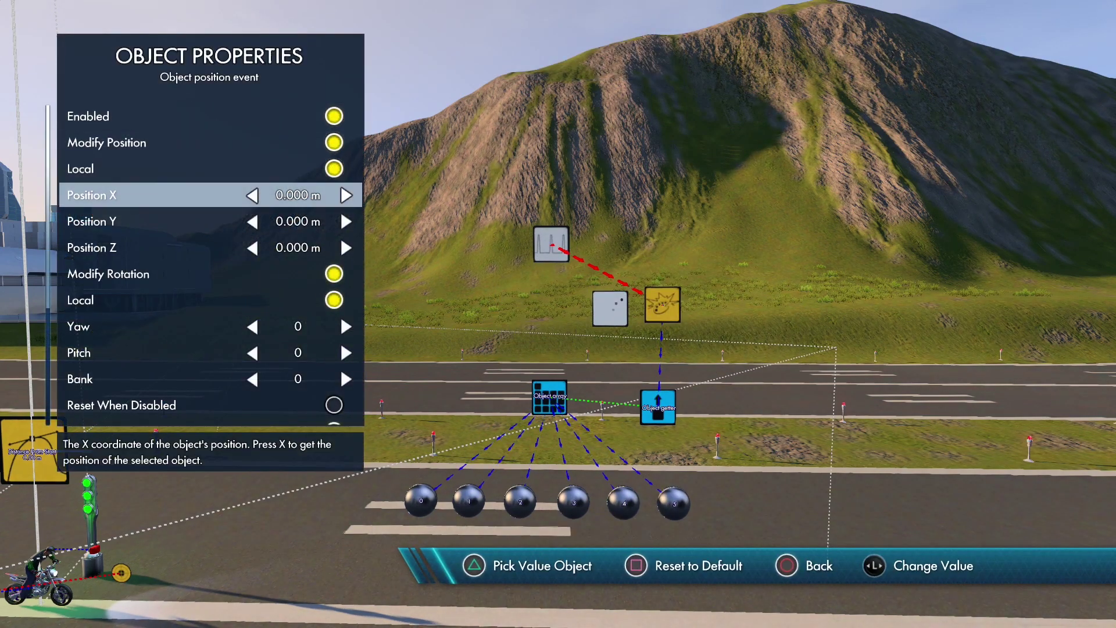
key(Right)
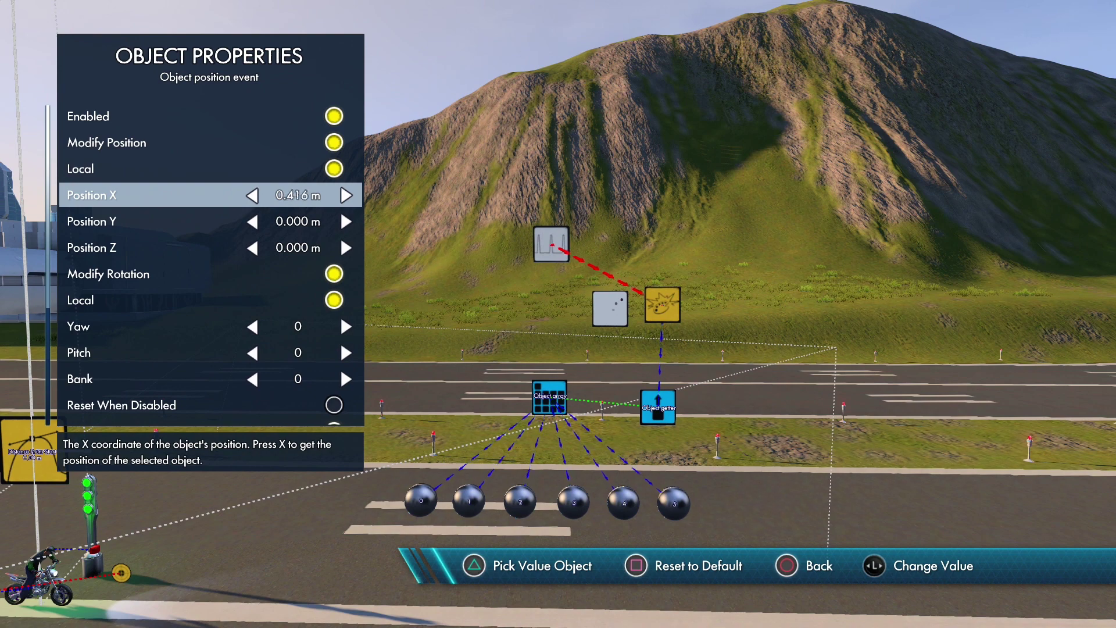
- Select the object getter as the object position event's target
key(Down)
key(Down)
key(Down)
key(Down)
key(Down)
key(Down)
key(Down)
key(Down)
key(Down)
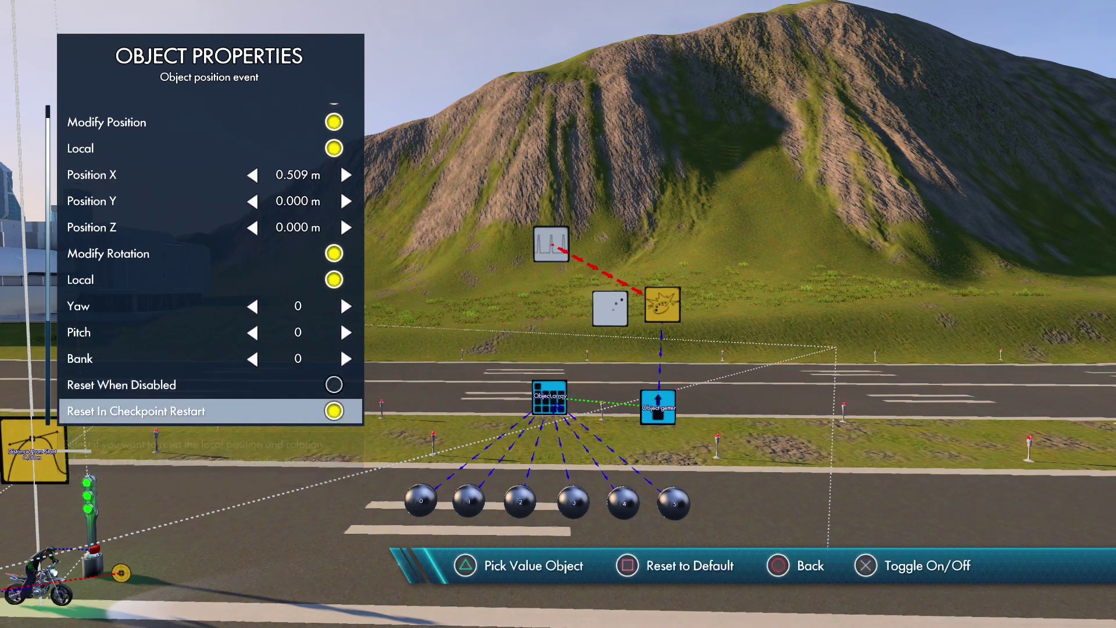
key(Down)
key(Down)
key(Down)
key(Up)
key(Return)
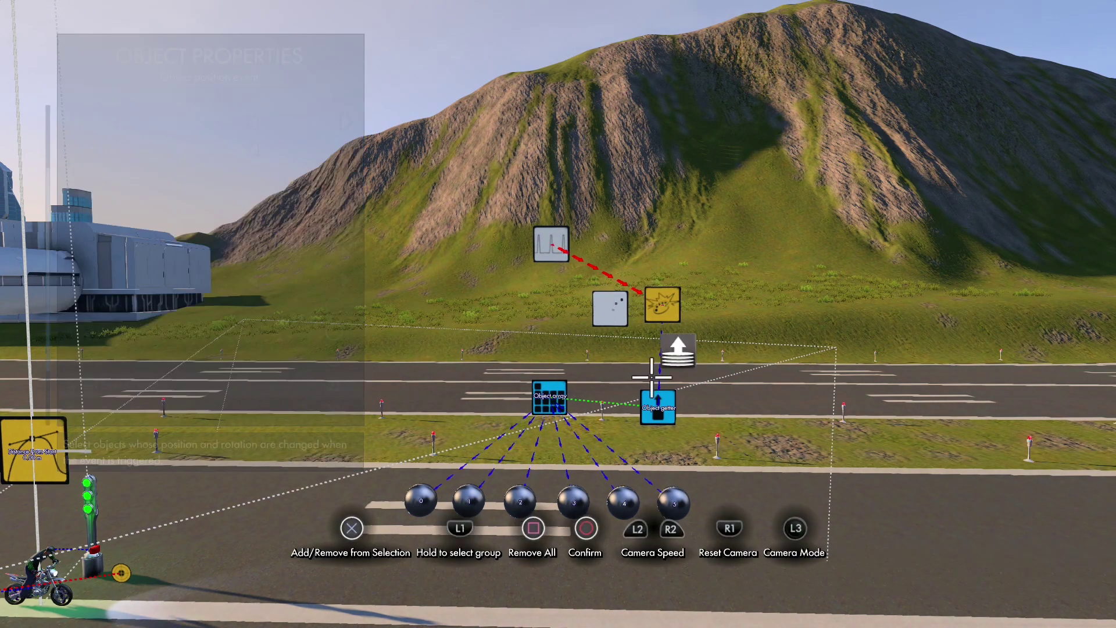
key(Return)
key(Escape)
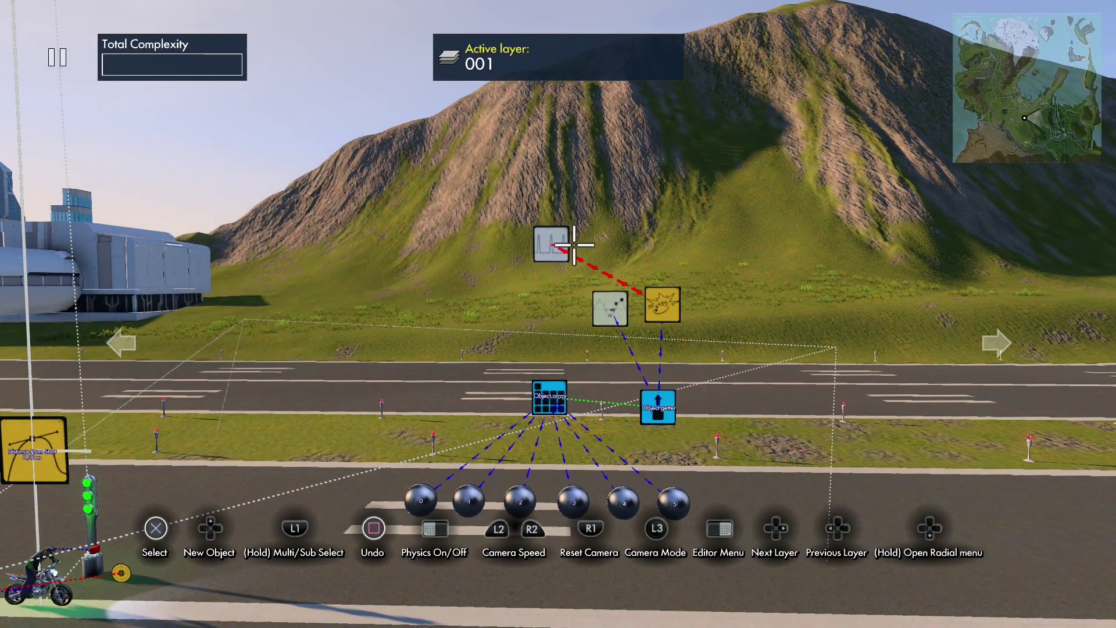
- Redirect the interval trigger's impulse from the color event to the object position event
click(551, 244)
key(Down)
key(Down)
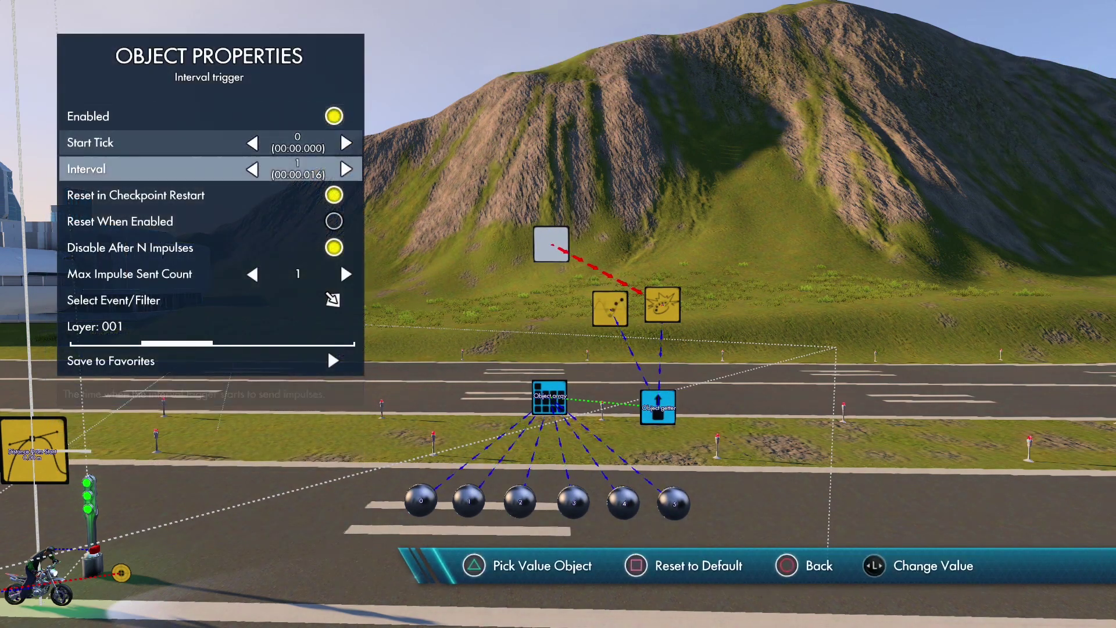
key(Down)
key(Down)
key(Down)
key(Down)
key(Down)
key(Return)
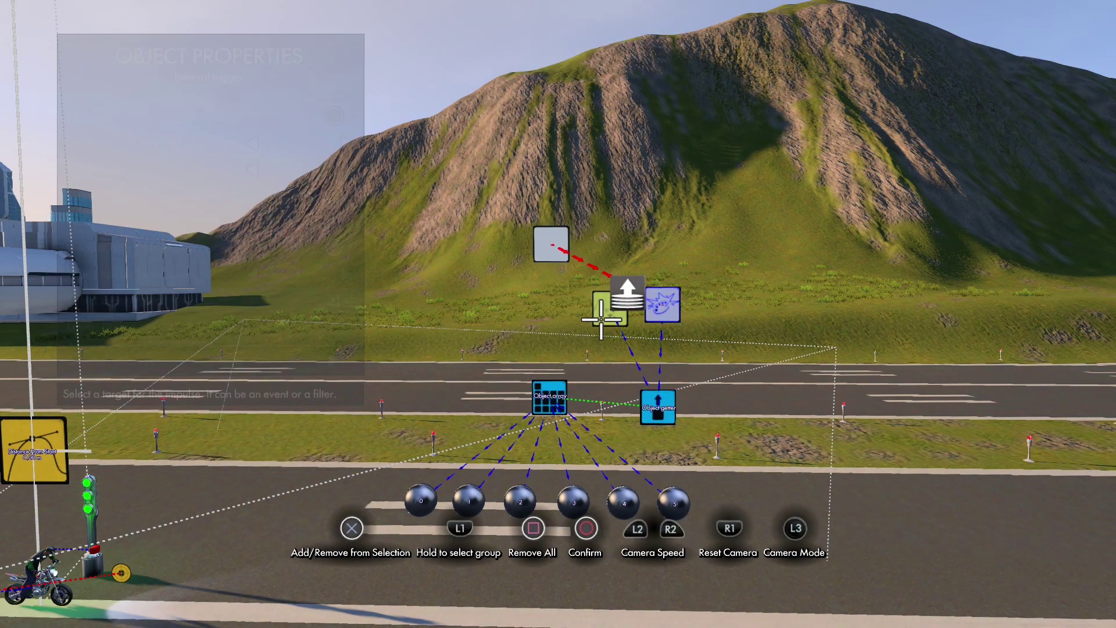
key(Return)
key(Escape)
key(Escape)
- Run the physics simulation and examine the row of spheres up close for any position change
scroll(551, 248, down, 3)
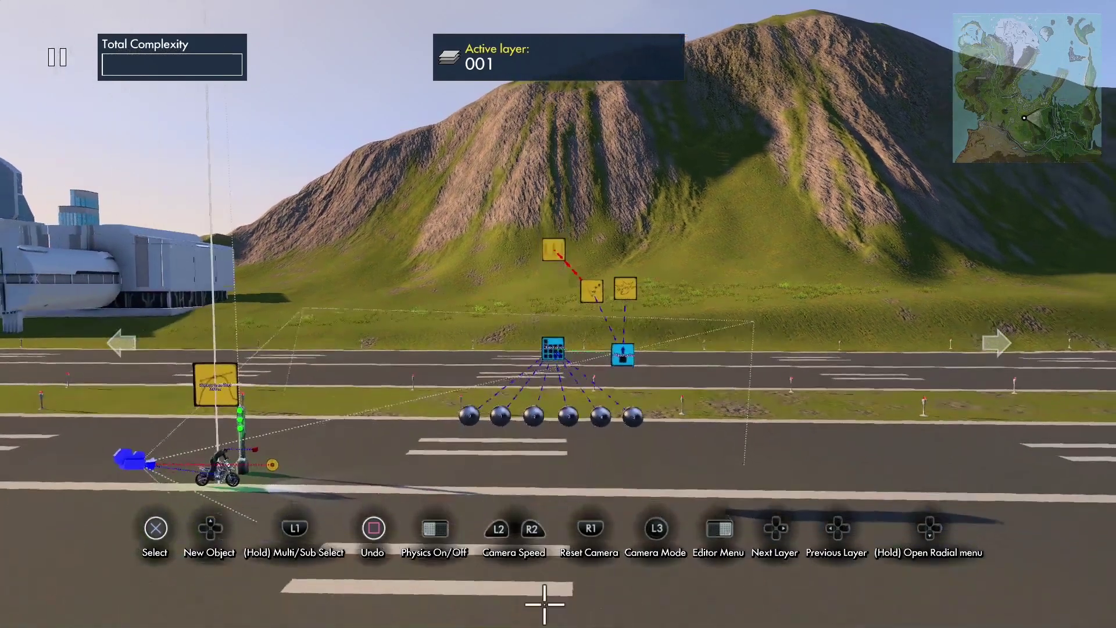
key(space)
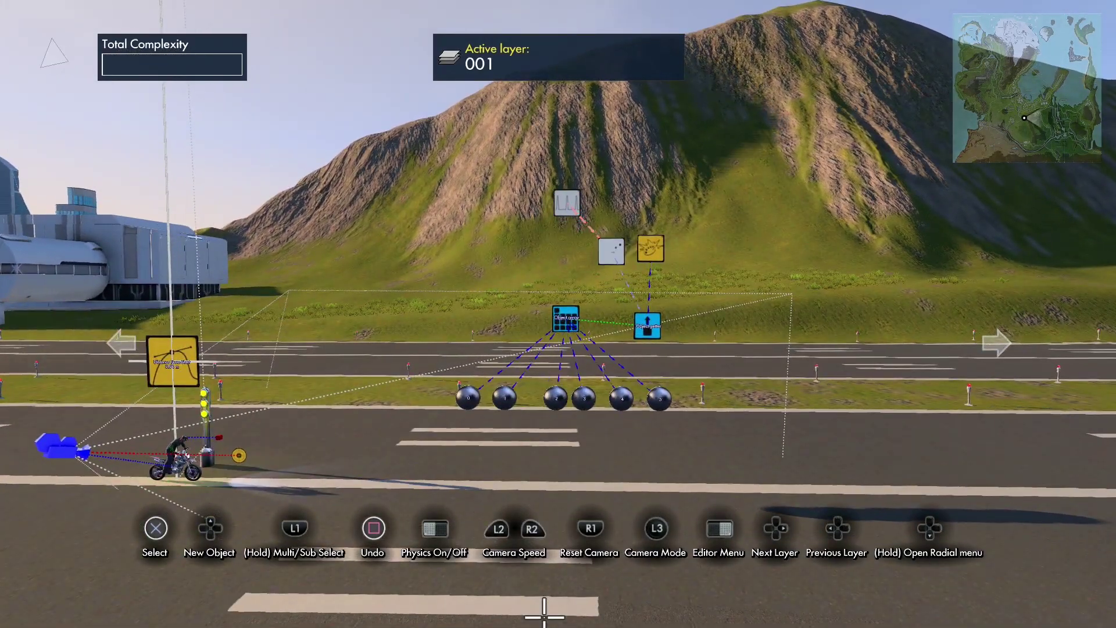
scroll(544, 601, up, 3)
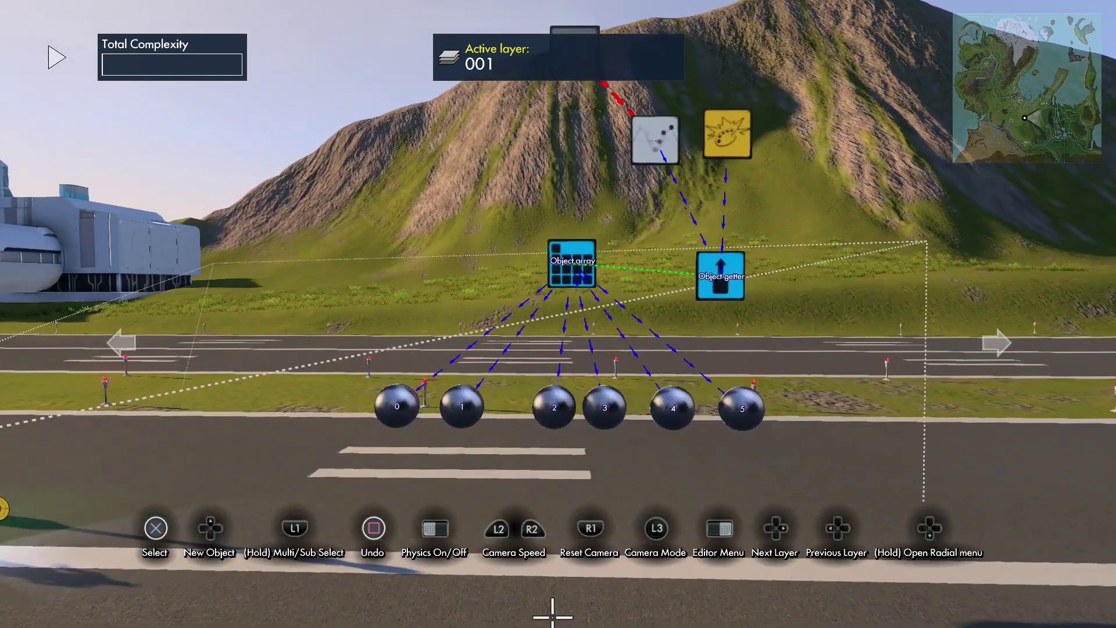
scroll(552, 603, up, 3)
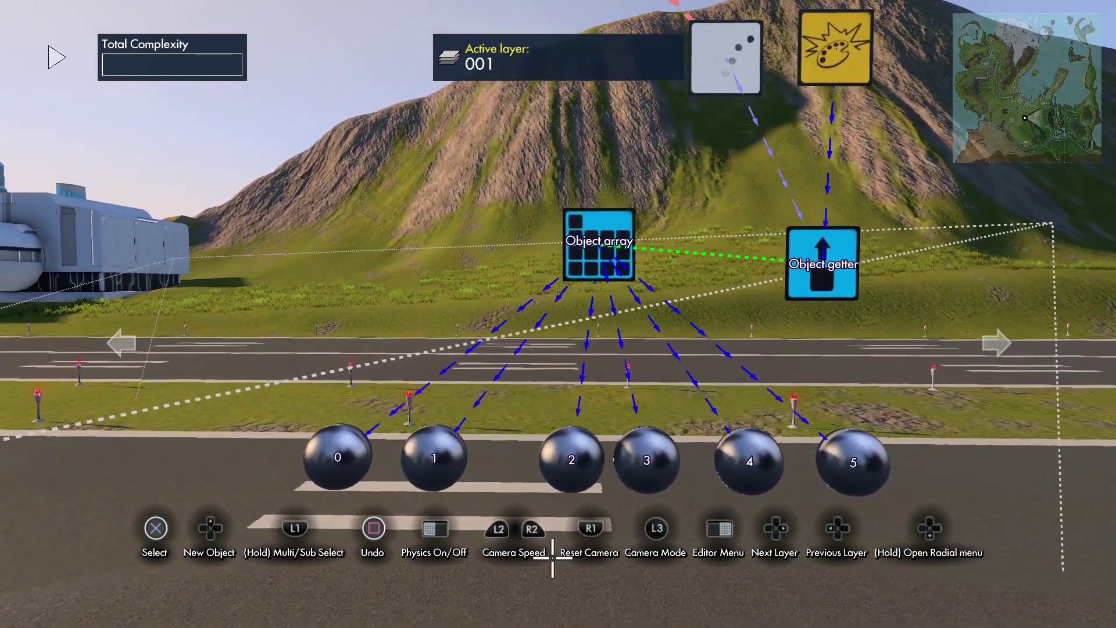
scroll(552, 557, down, 5)
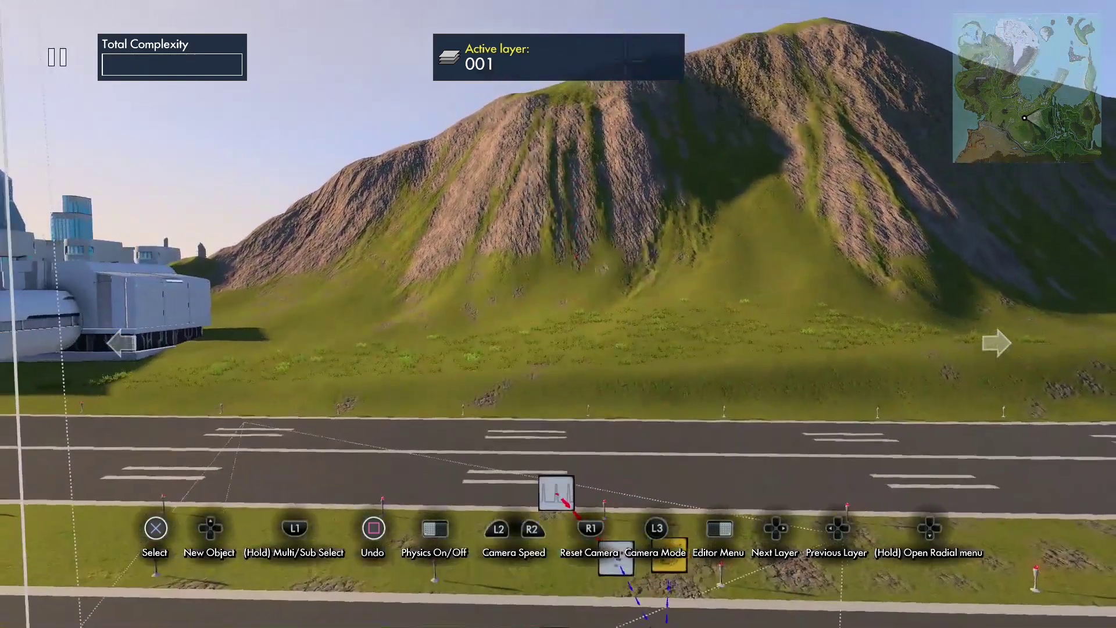
scroll(645, 612, up, 3)
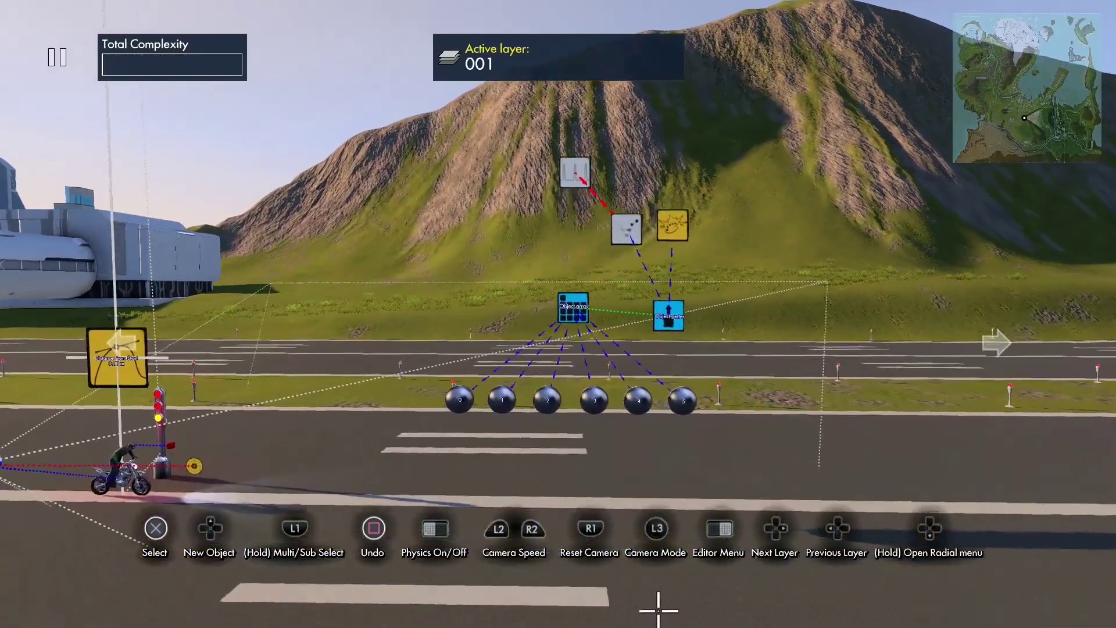
- Place three Explosion - C4 effects in a row on the runway in front of the spheres
key(Escape)
key(Escape)
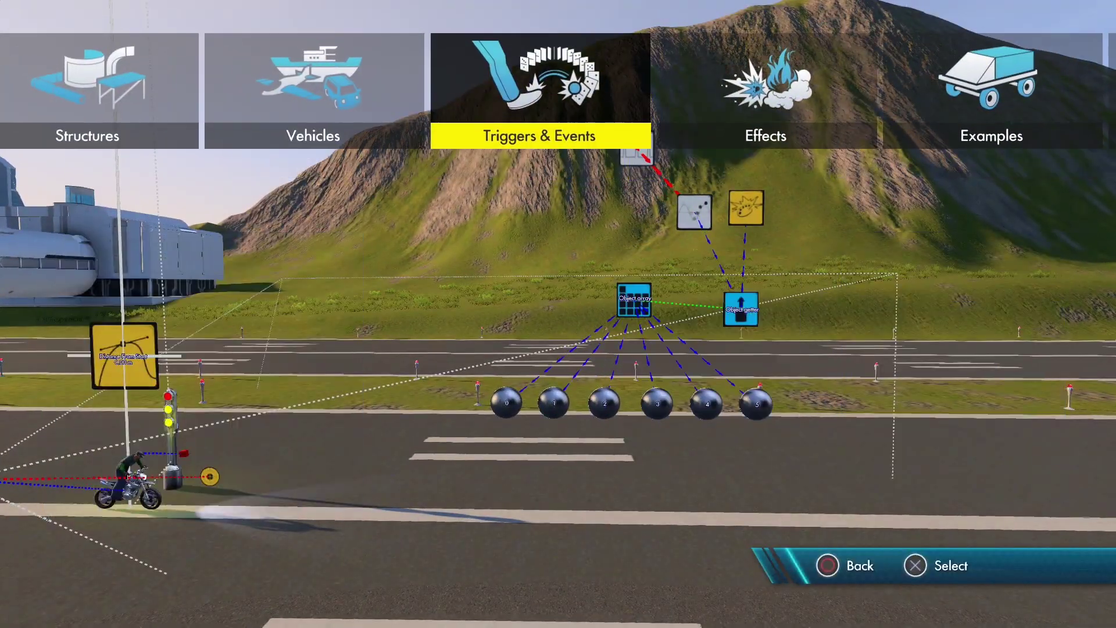
key(Right)
key(Return)
key(Right)
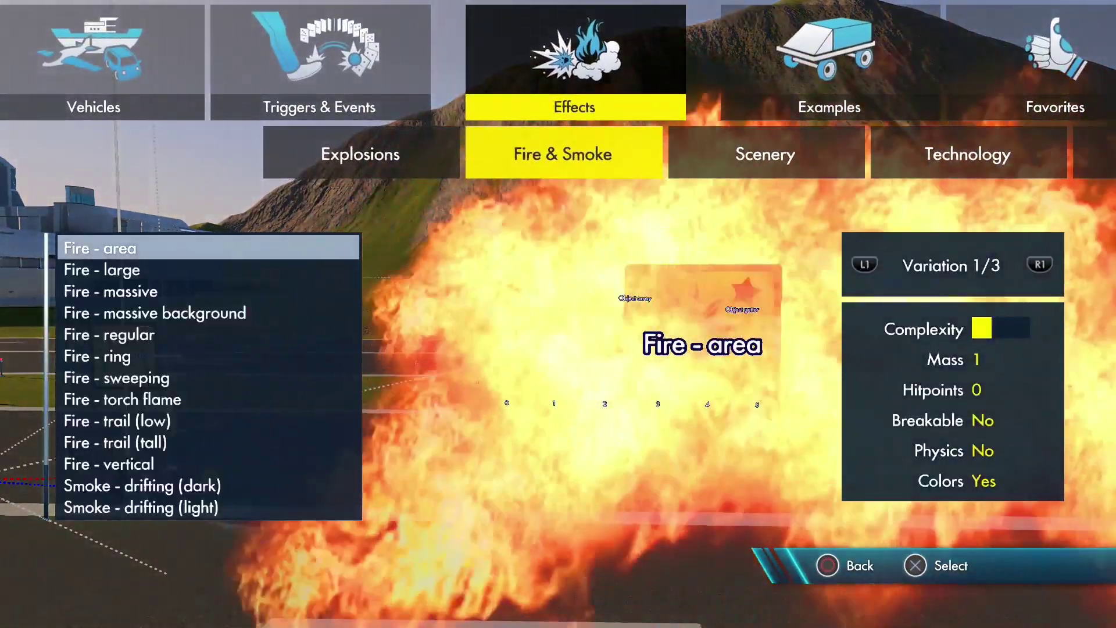
key(Left)
key(Down)
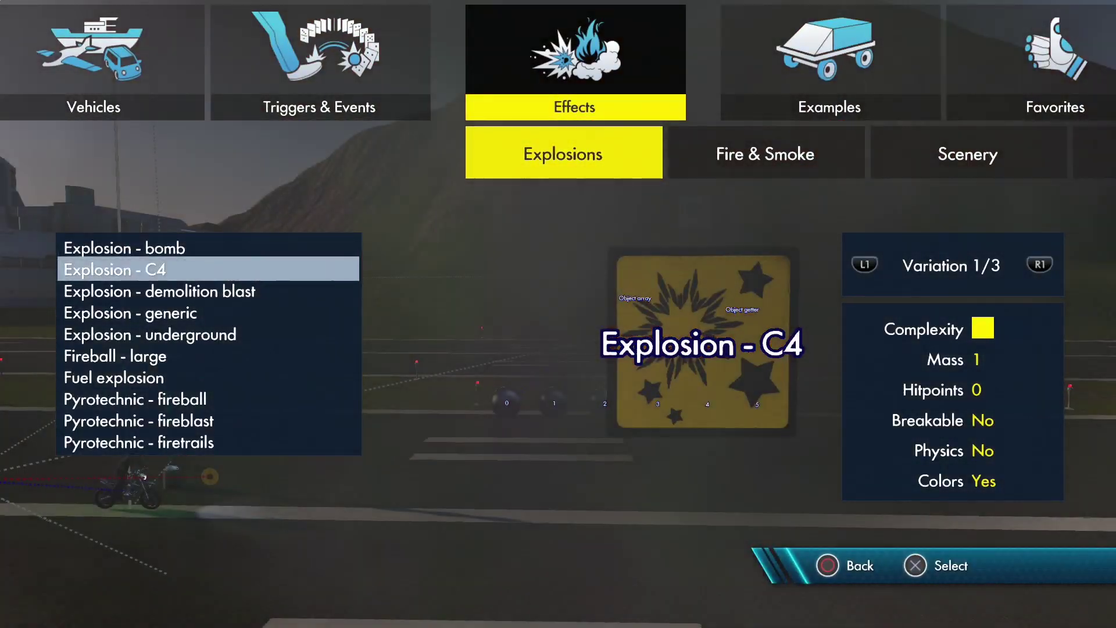
key(Return)
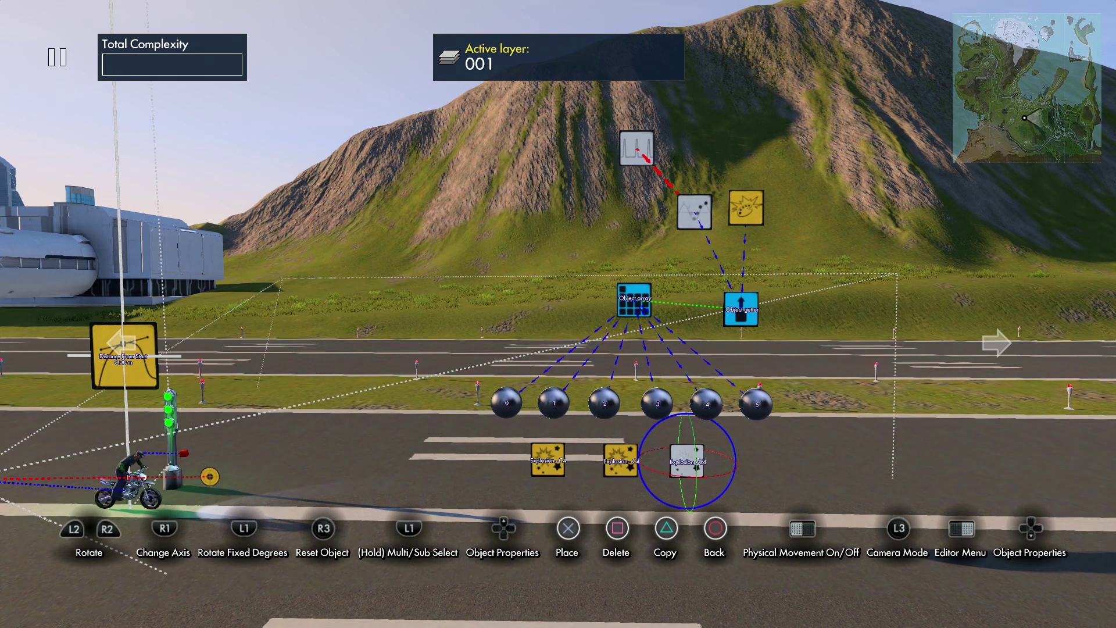
click(687, 461)
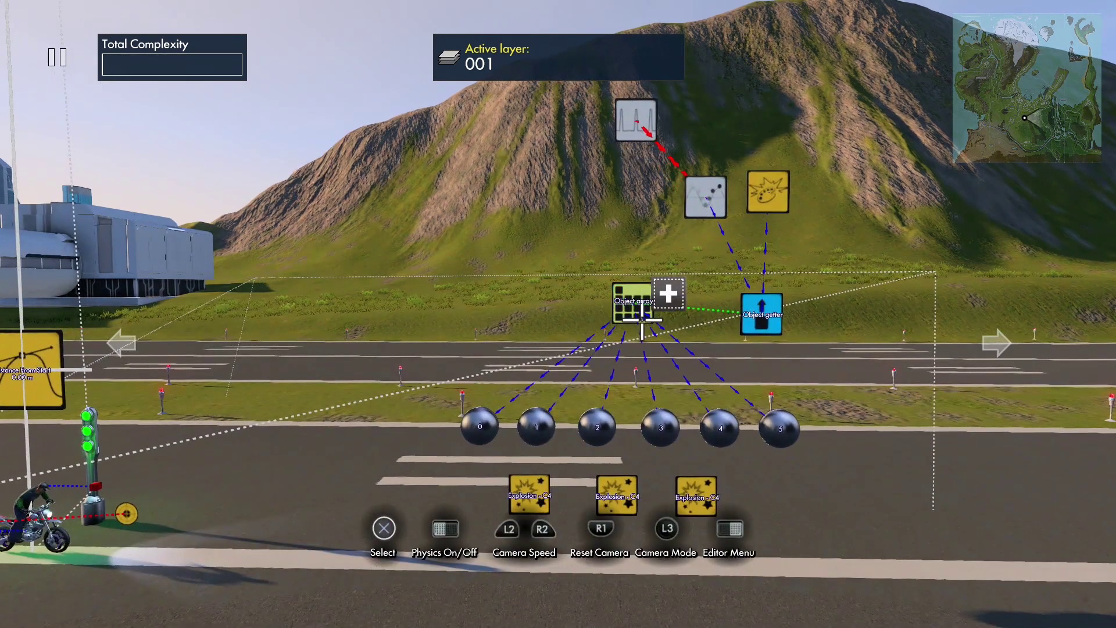
- Replace the spheres with the three C4 explosions as the object array's target objects
click(642, 319)
key(Return)
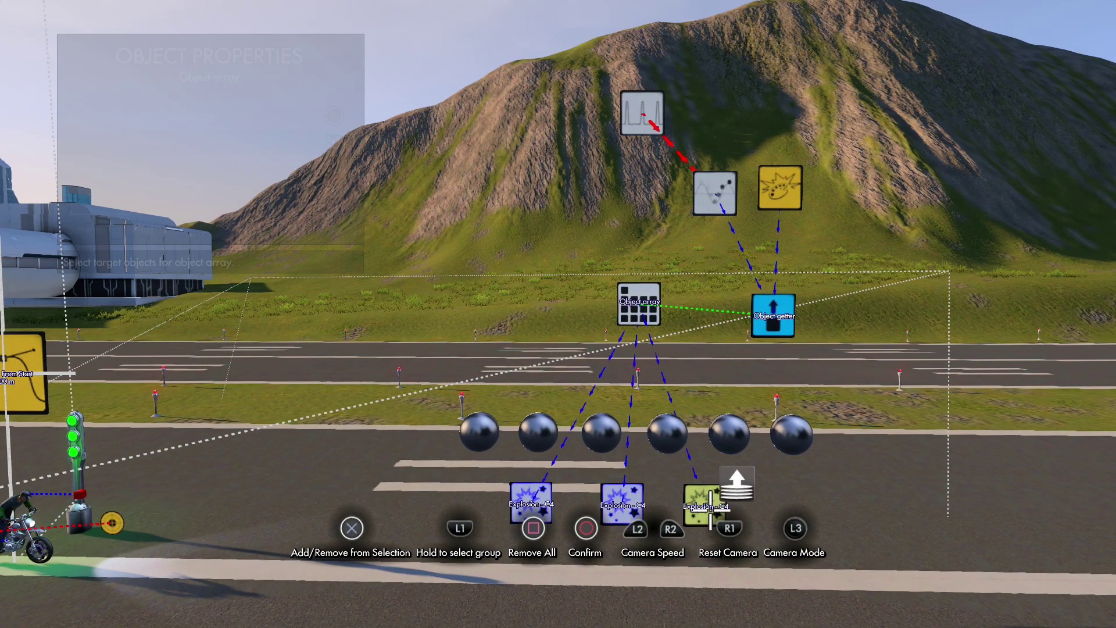
key(Escape)
key(Escape)
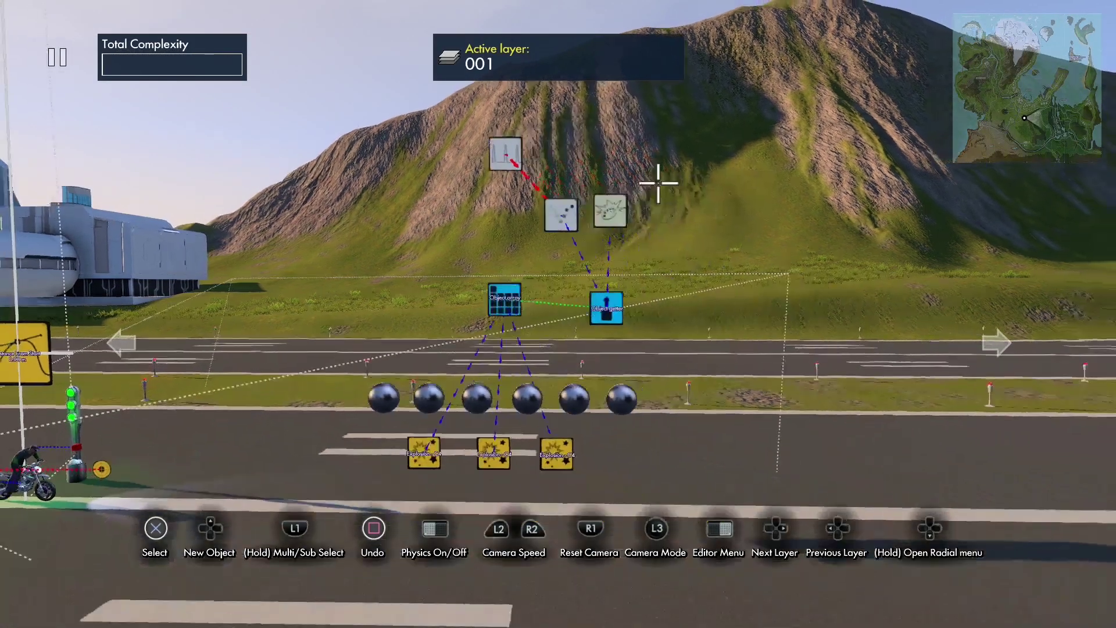
- Add an effect event beside the object getter, on the side away from the object array
key(Tab)
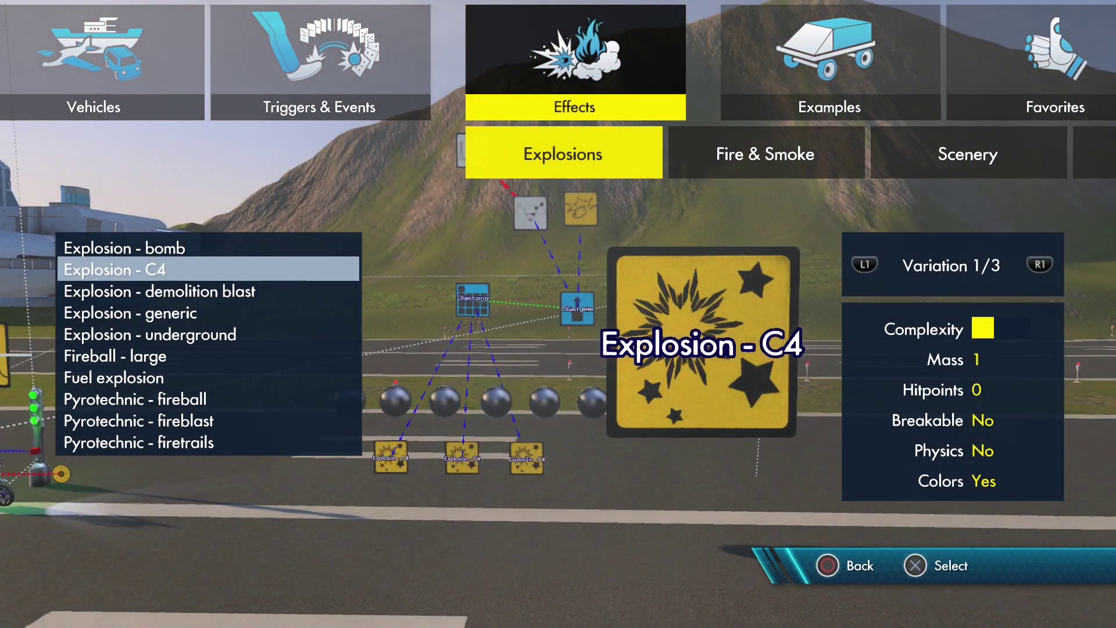
key(Escape)
key(Left)
key(Return)
key(Up)
key(Up)
key(Up)
key(Up)
key(Up)
key(Up)
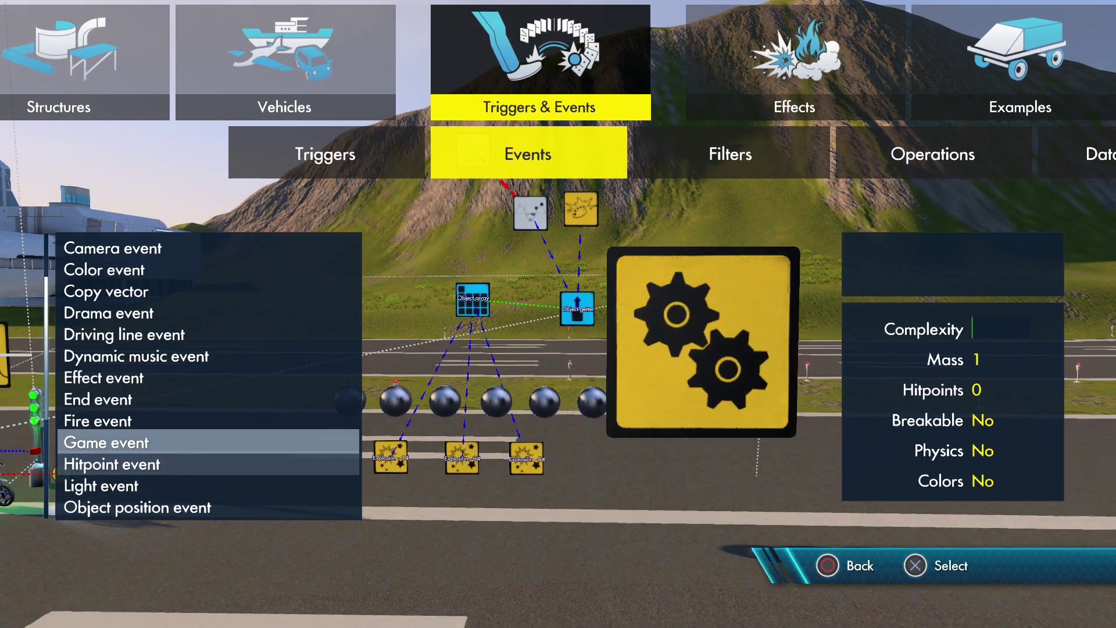
key(Return)
key(Return)
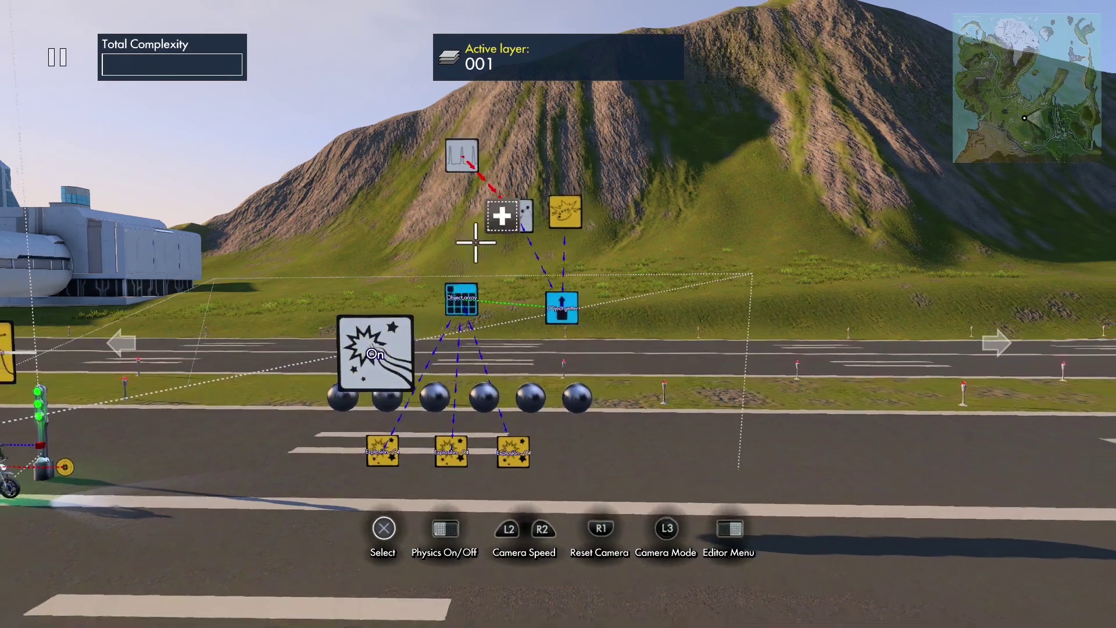
key(Return)
- Select the object getter as the effect event's target
key(Return)
key(Up)
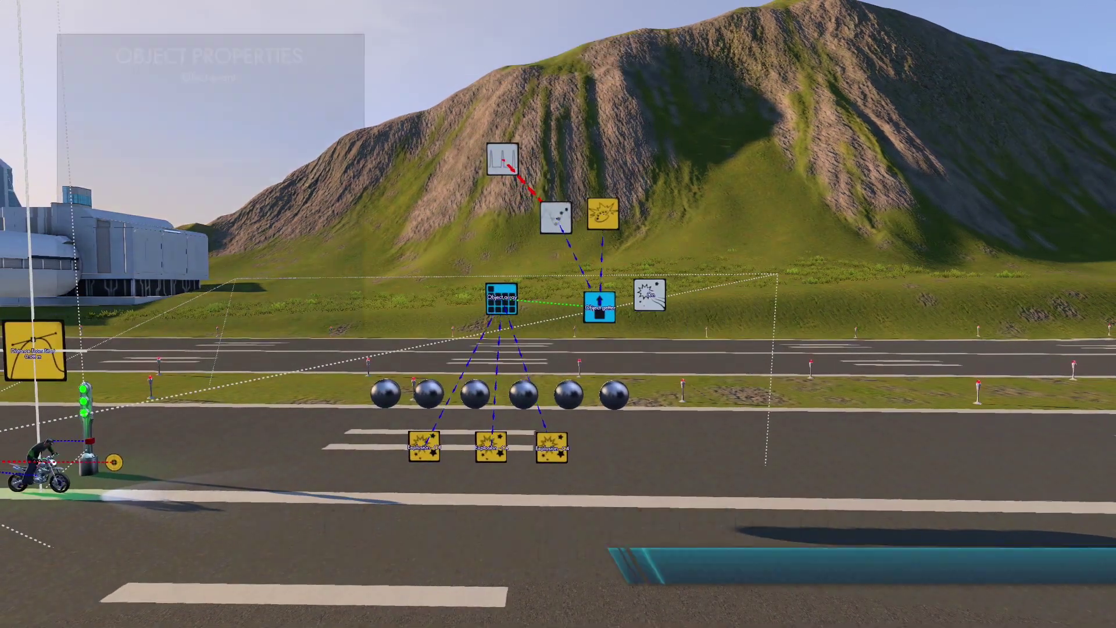
key(Down)
key(Down)
key(Down)
key(Return)
key(Return)
key(Escape)
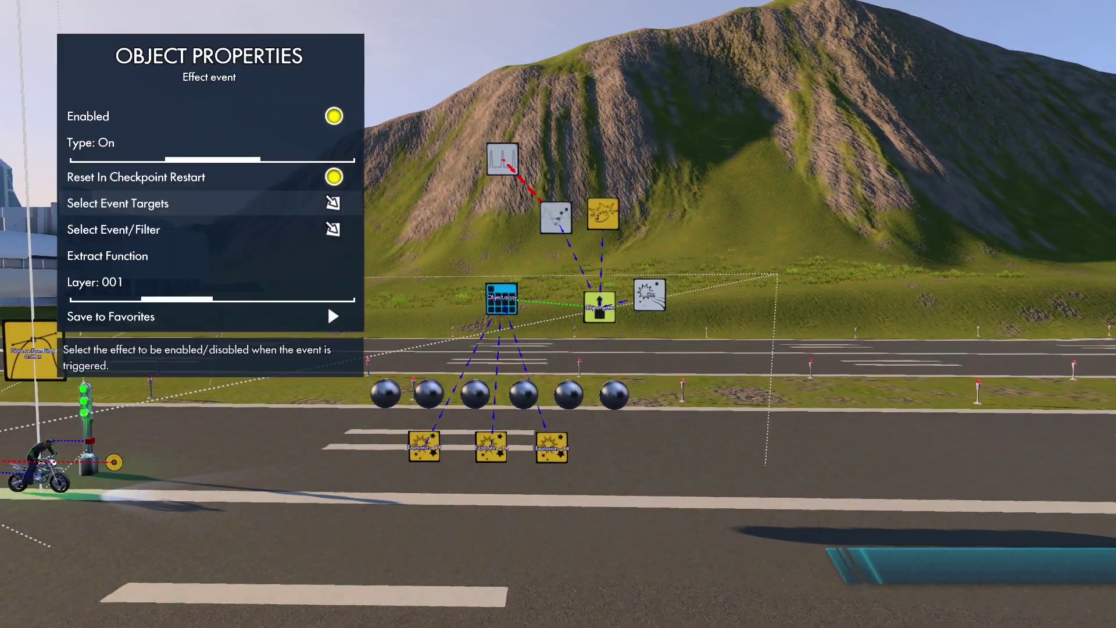
key(Escape)
- Redirect the interval trigger's impulse from the object position event to the effect event
scroll(651, 295, up, 4)
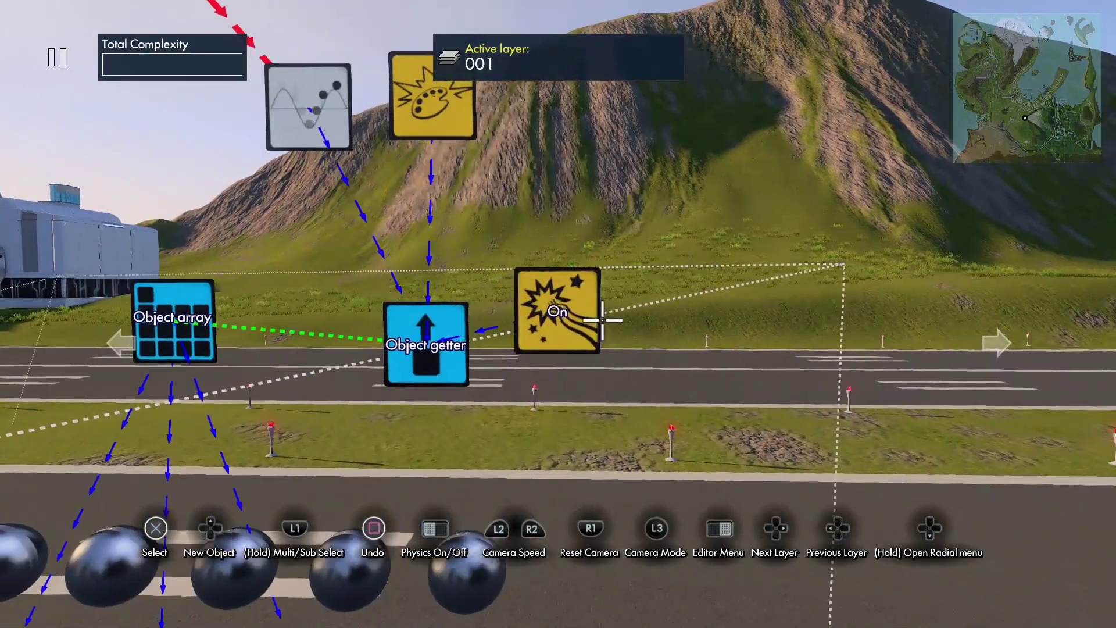
scroll(598, 319, down, 3)
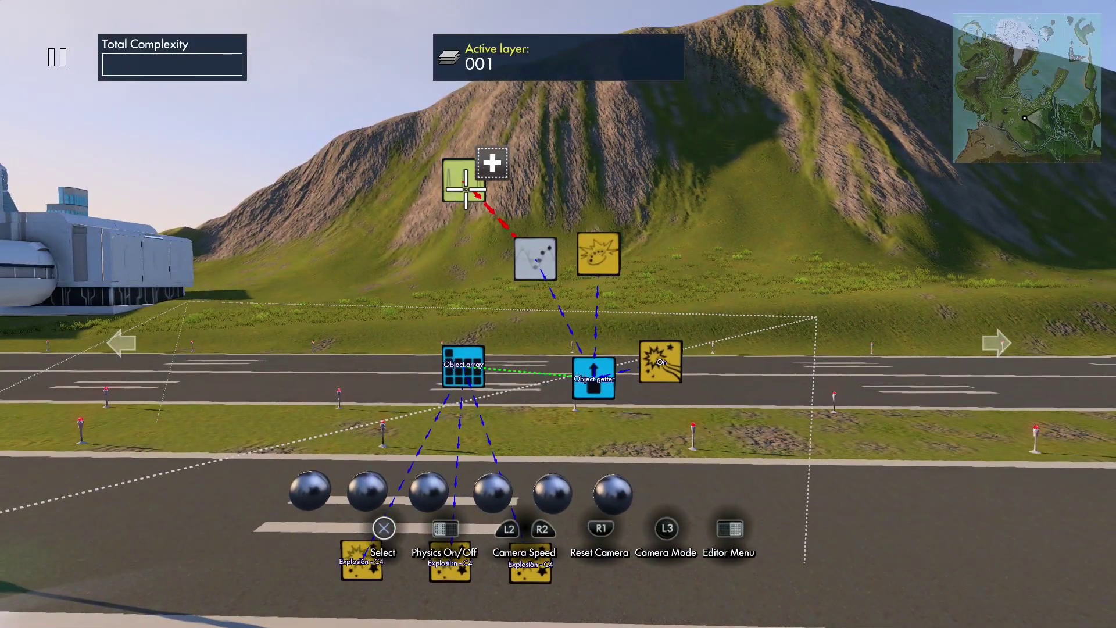
key(Return)
key(Down)
key(Down)
key(Down)
key(Down)
key(Down)
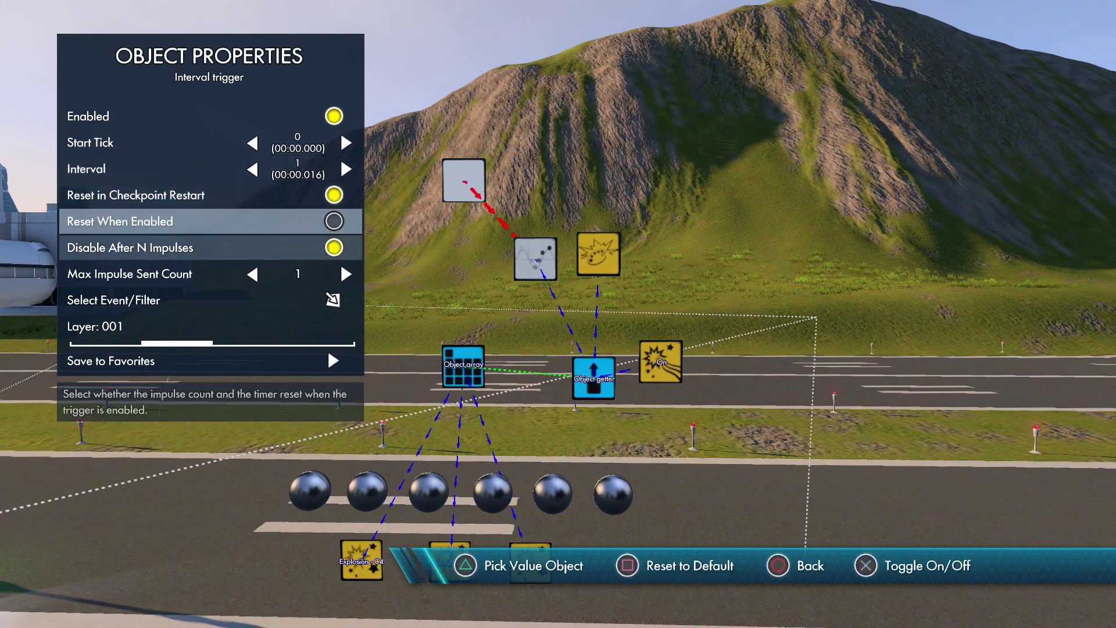
key(Down)
key(Down)
key(Down)
key(Return)
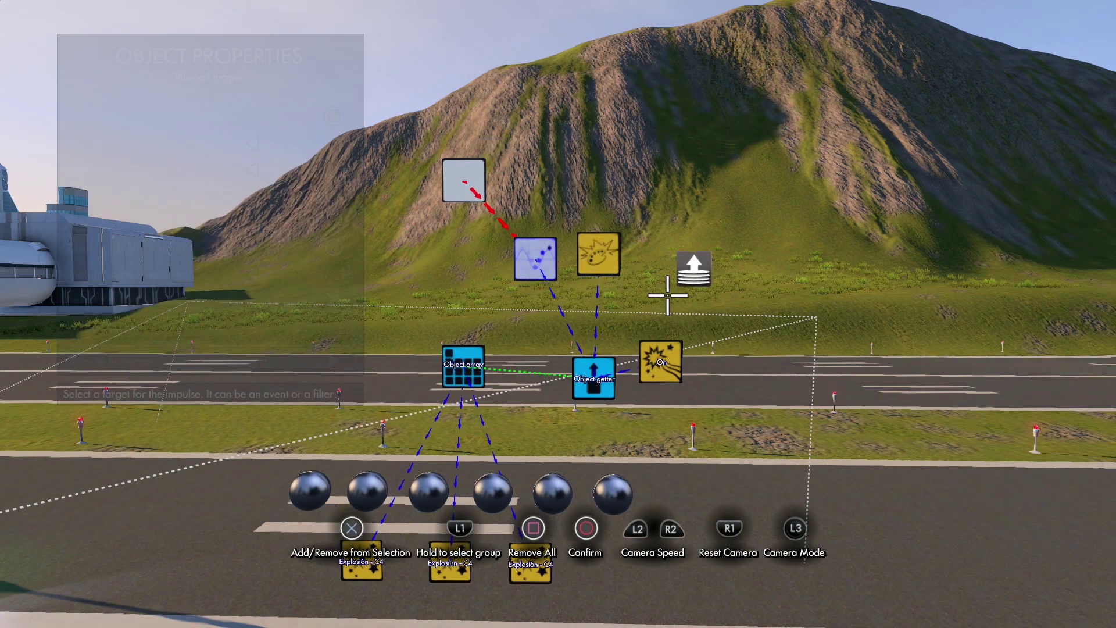
click(664, 357)
key(Return)
key(Escape)
scroll(463, 244, down, 2)
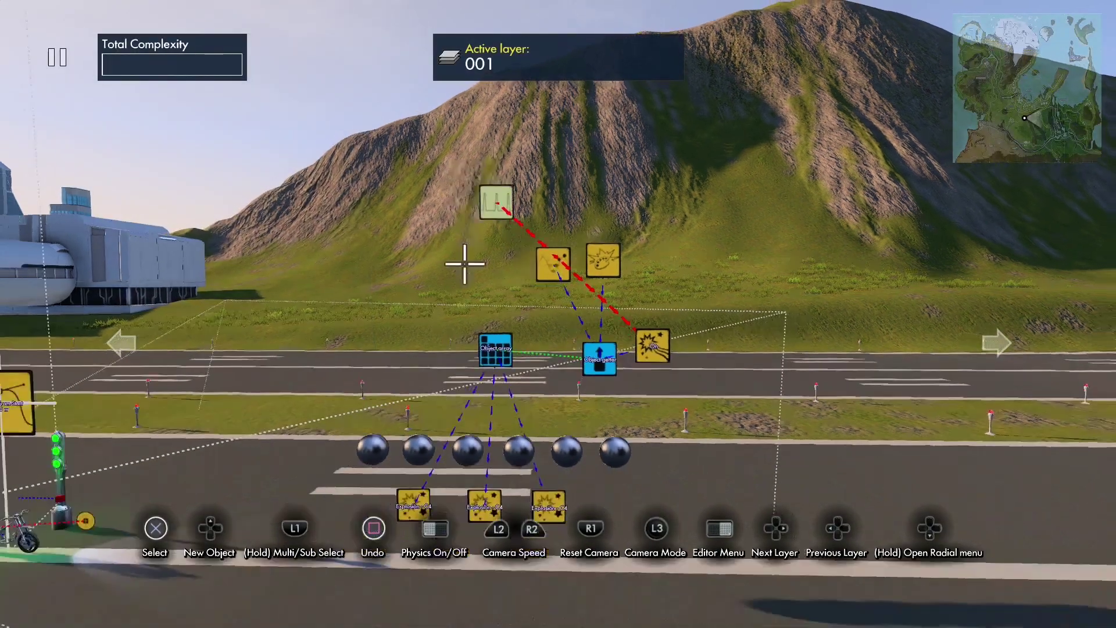
- Check the object getter's selected object index and compare it with the array numbers on the three C4 explosions
scroll(463, 244, up, 4)
key(d)
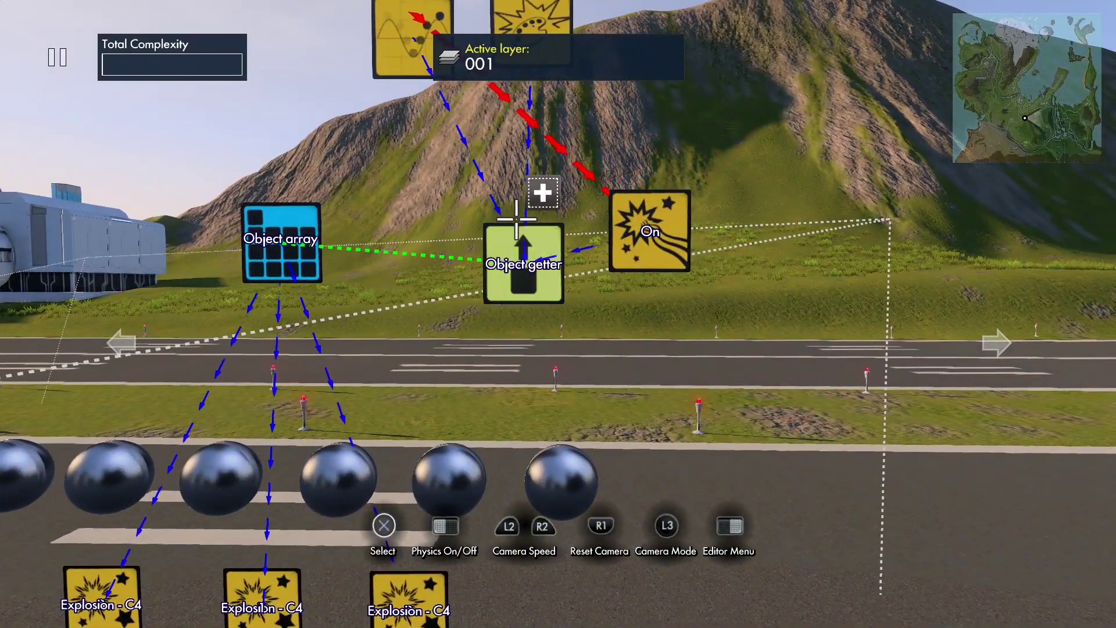
click(514, 240)
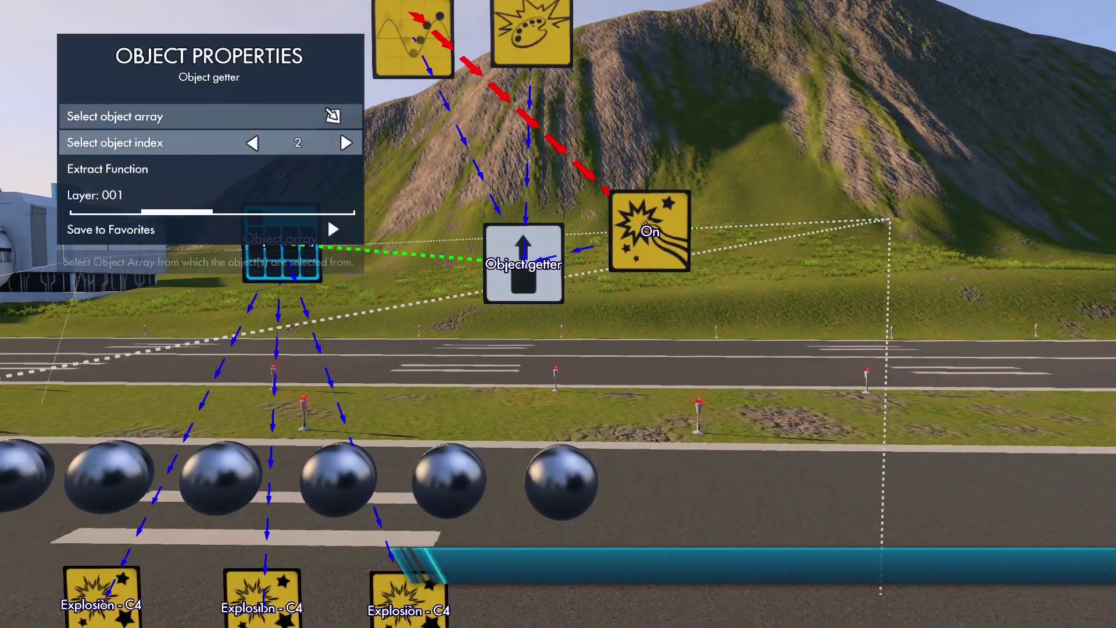
key(Escape)
scroll(517, 297, down, 3)
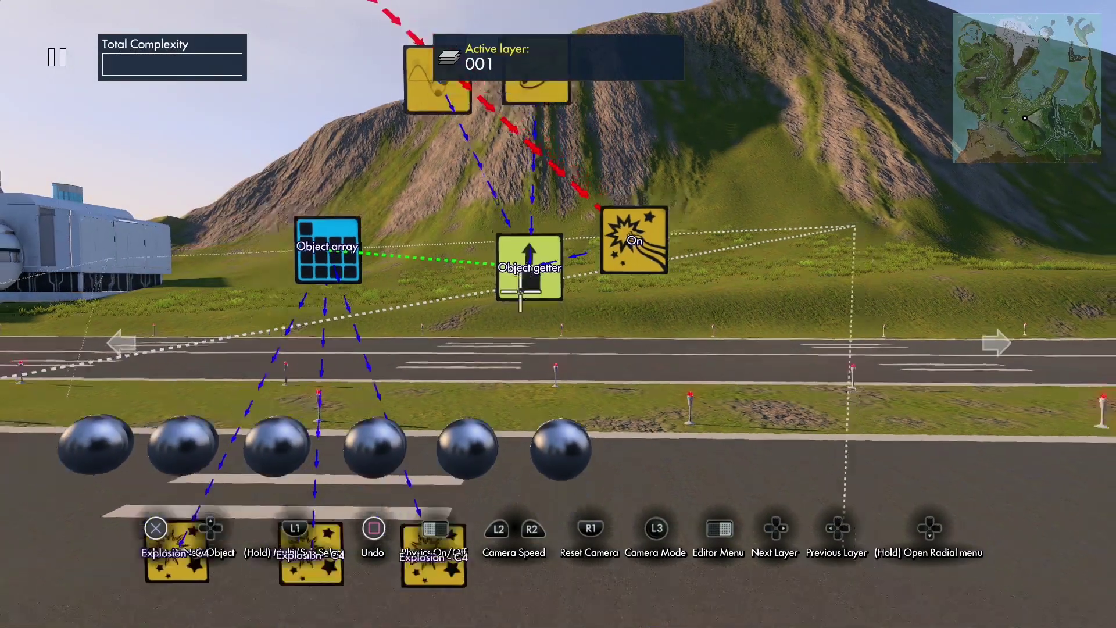
scroll(516, 459, up, 2)
scroll(566, 563, up, 5)
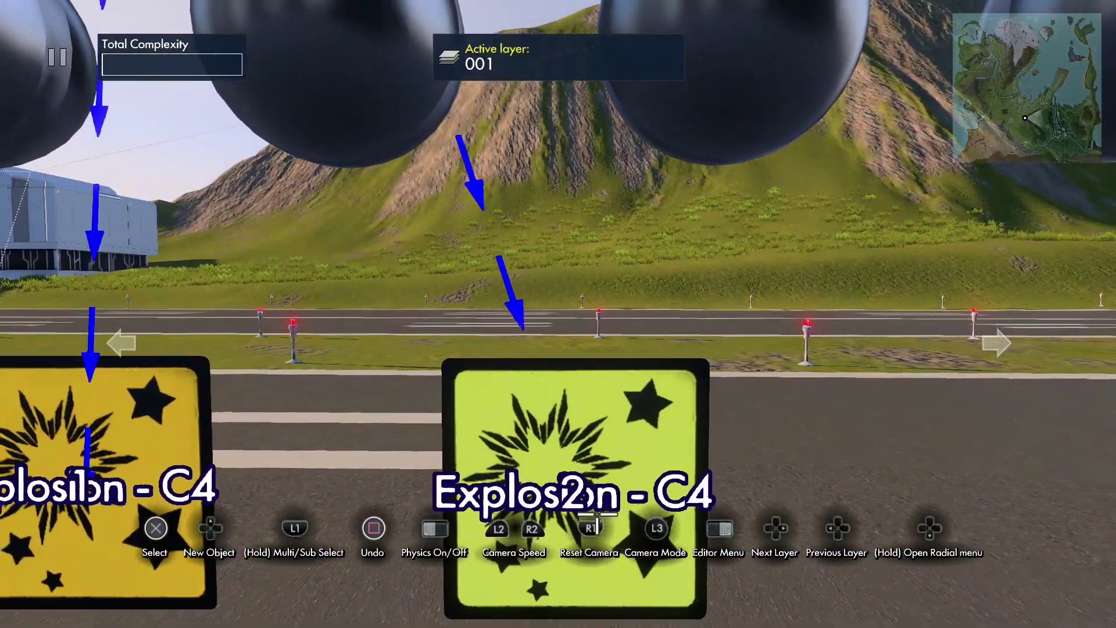
scroll(590, 546, down, 5)
scroll(523, 394, up, 5)
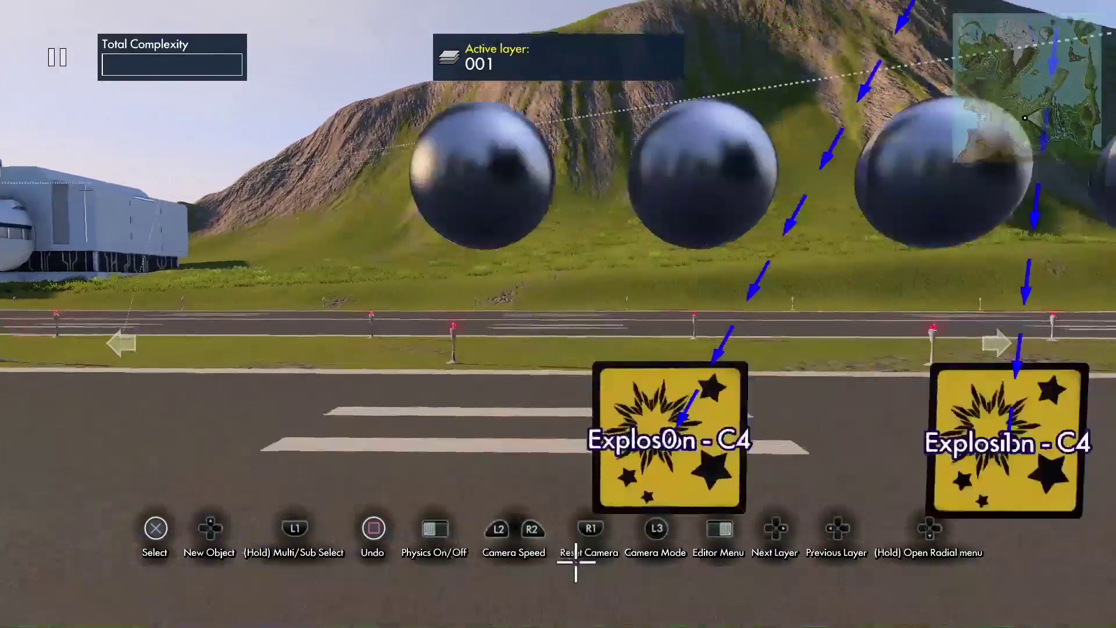
middle_drag(575, 561, 599, 605)
scroll(599, 606, up, 3)
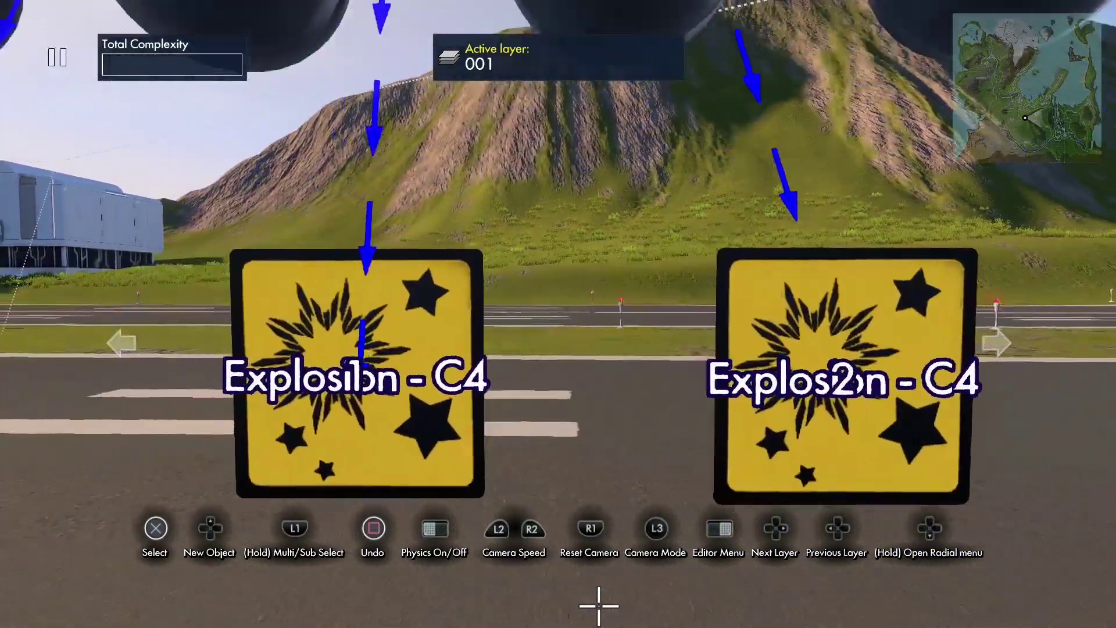
scroll(599, 605, down, 8)
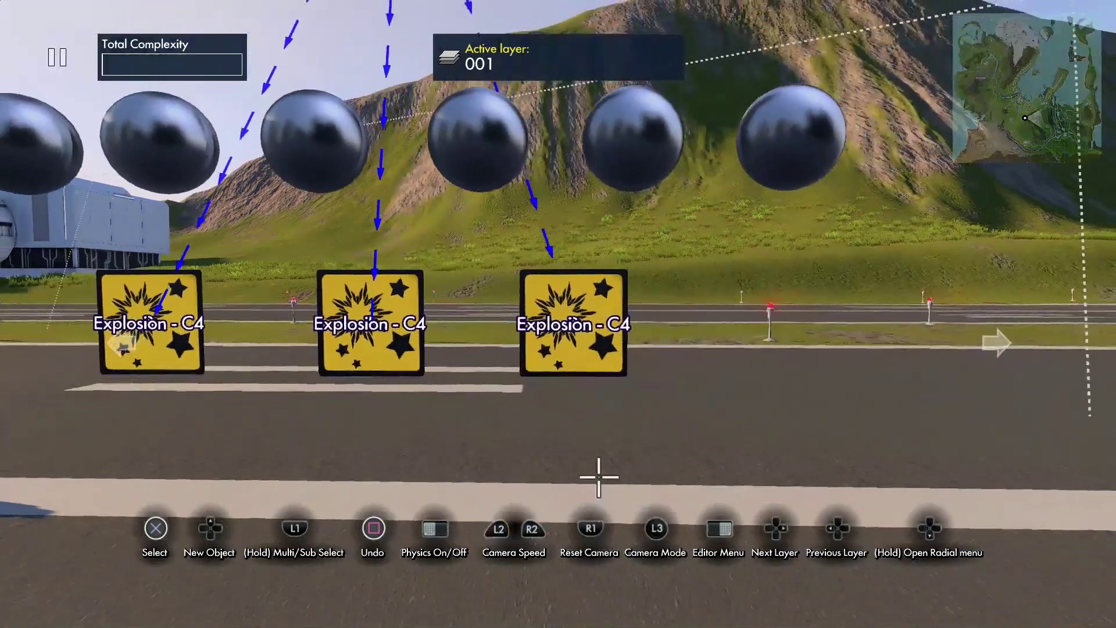
- Run the physics simulation twice and examine which of the three C4 explosions is triggered
key(space)
scroll(608, 11, up, 1)
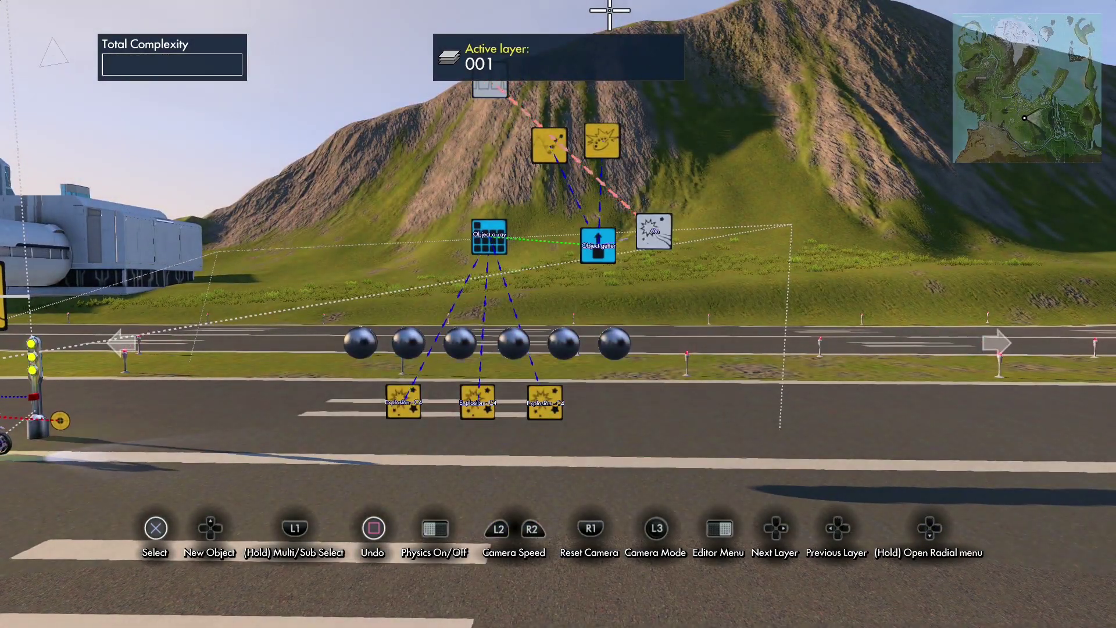
scroll(609, 10, up, 3)
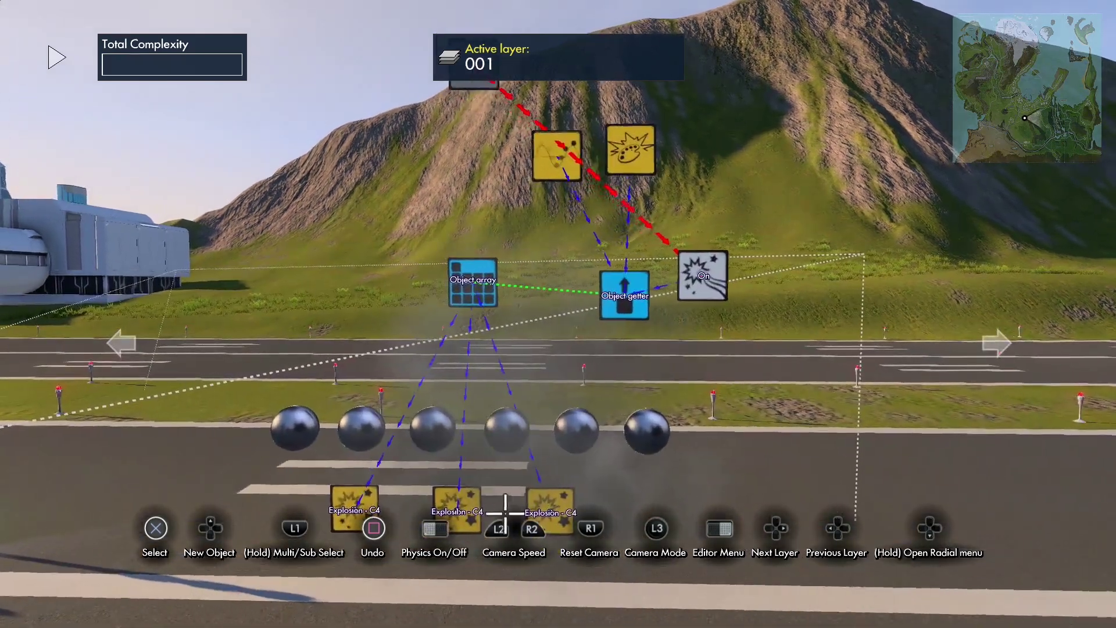
scroll(563, 610, up, 6)
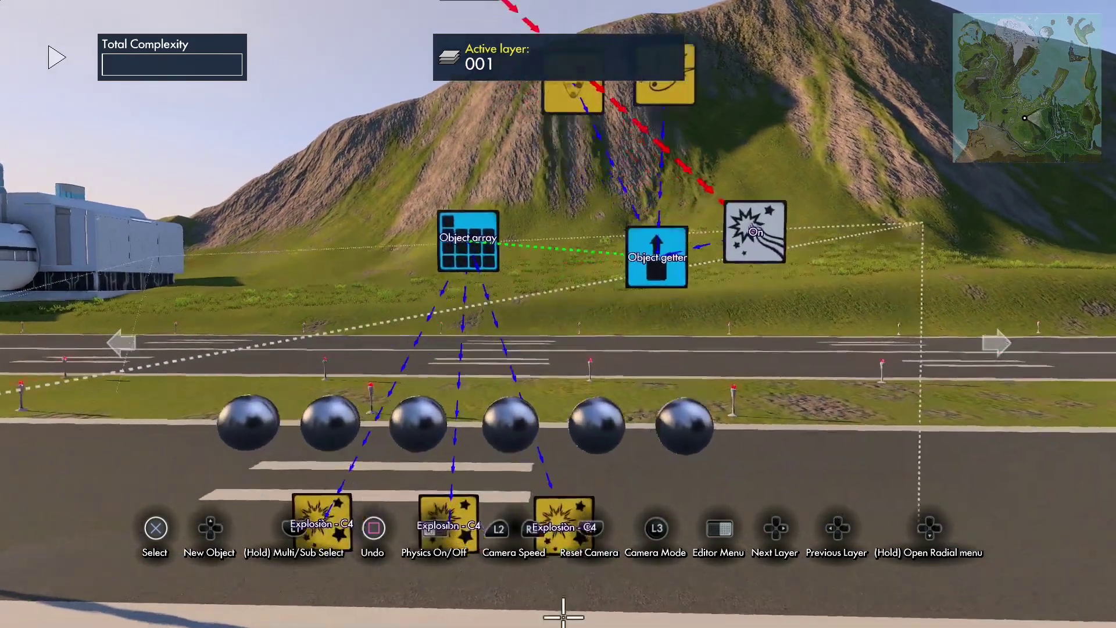
scroll(563, 617, up, 2)
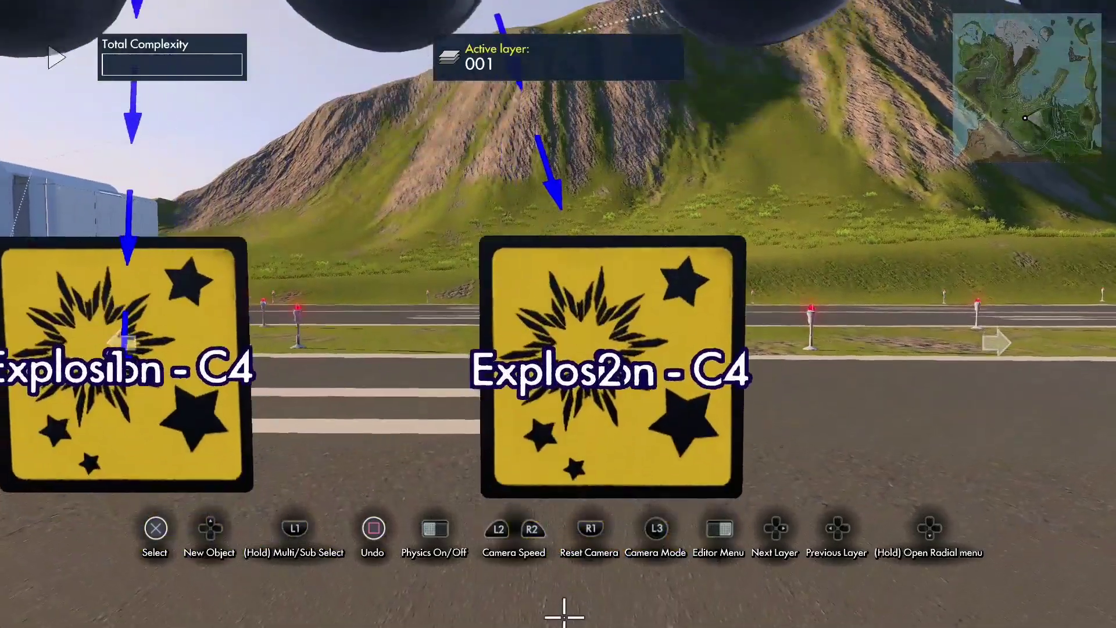
scroll(564, 488, down, 8)
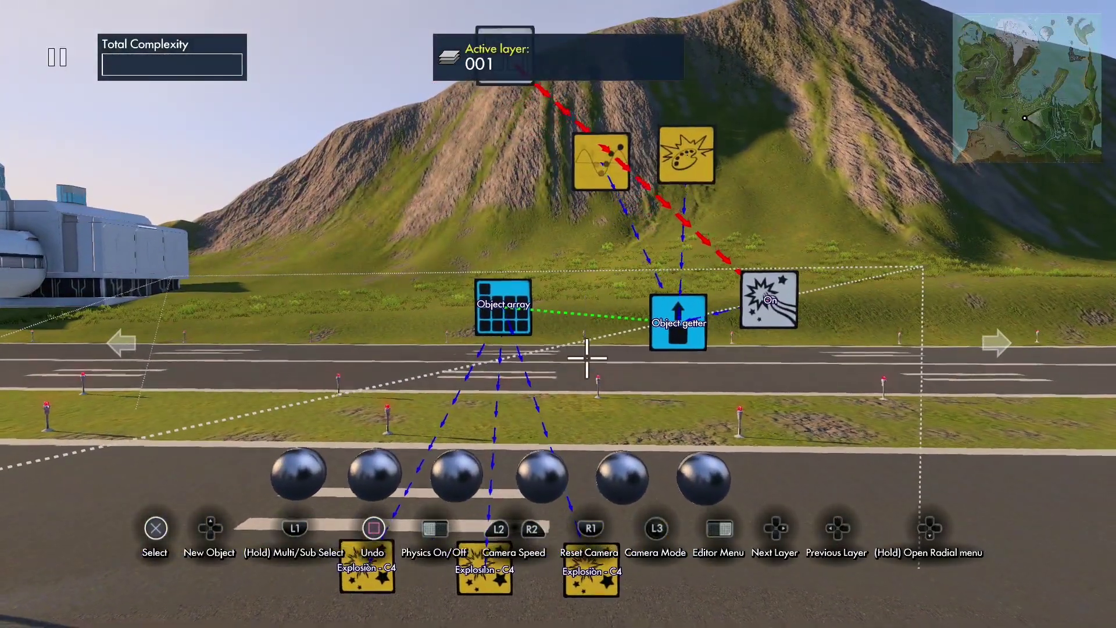
scroll(586, 358, down, 3)
key(space)
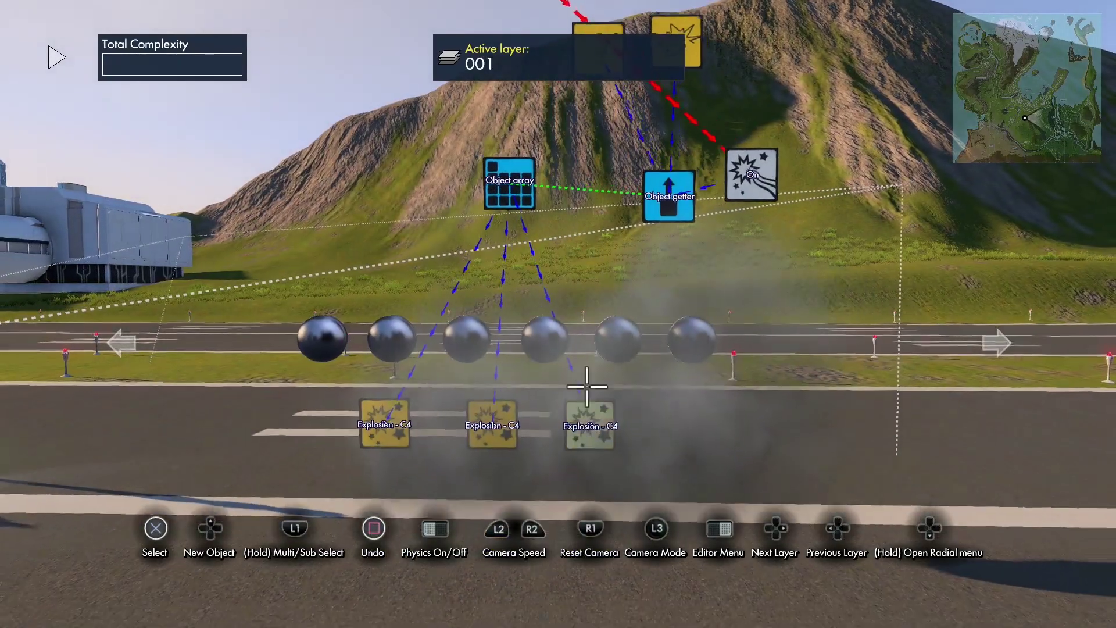
- Move the object getter closer to the object array, about midway between the array and the effect event
scroll(587, 302, up, 3)
click(566, 163)
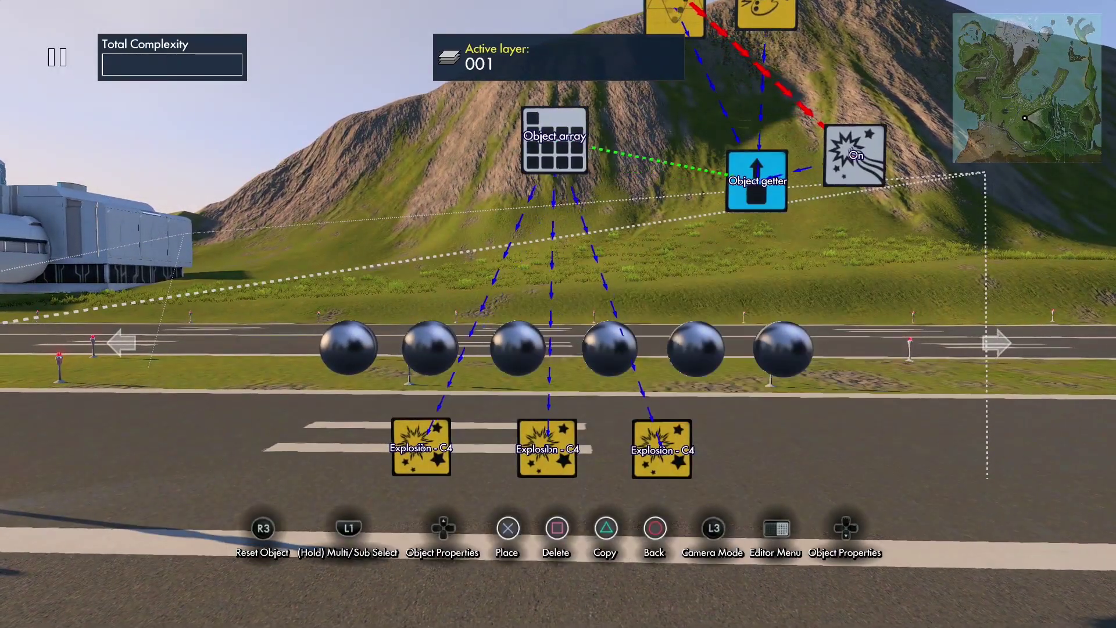
click(565, 154)
click(655, 184)
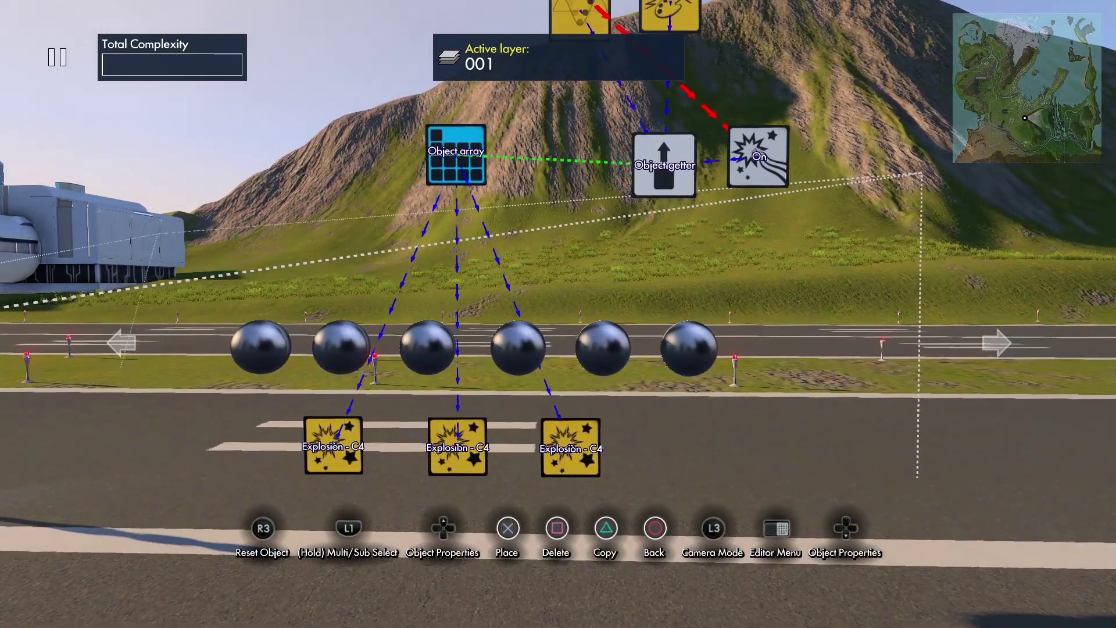
key(Return)
key(Return)
key(Up)
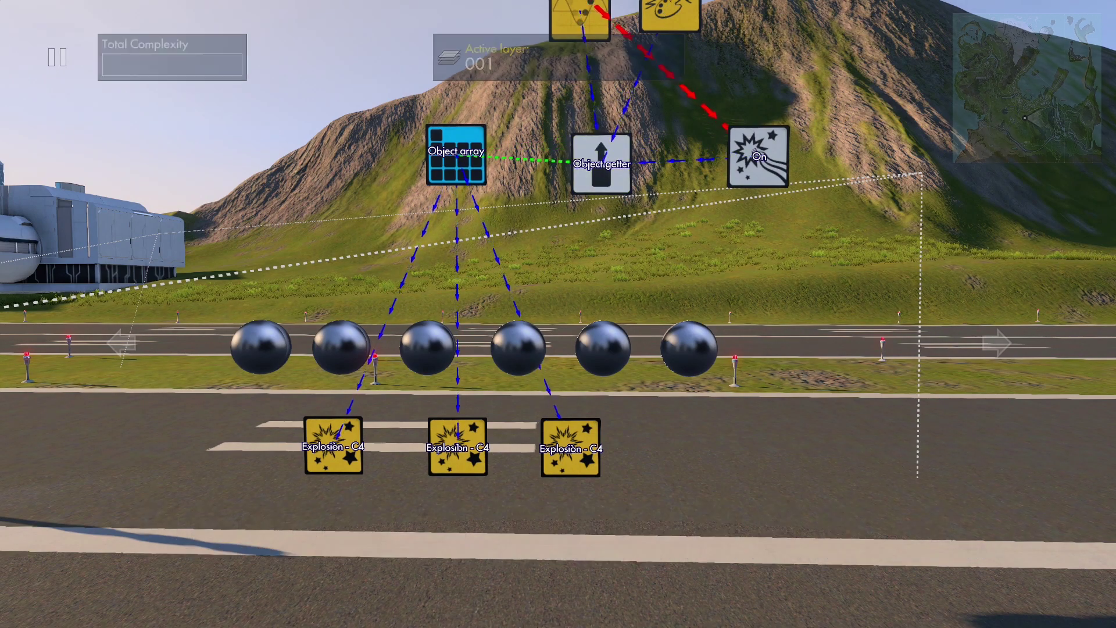
key(Escape)
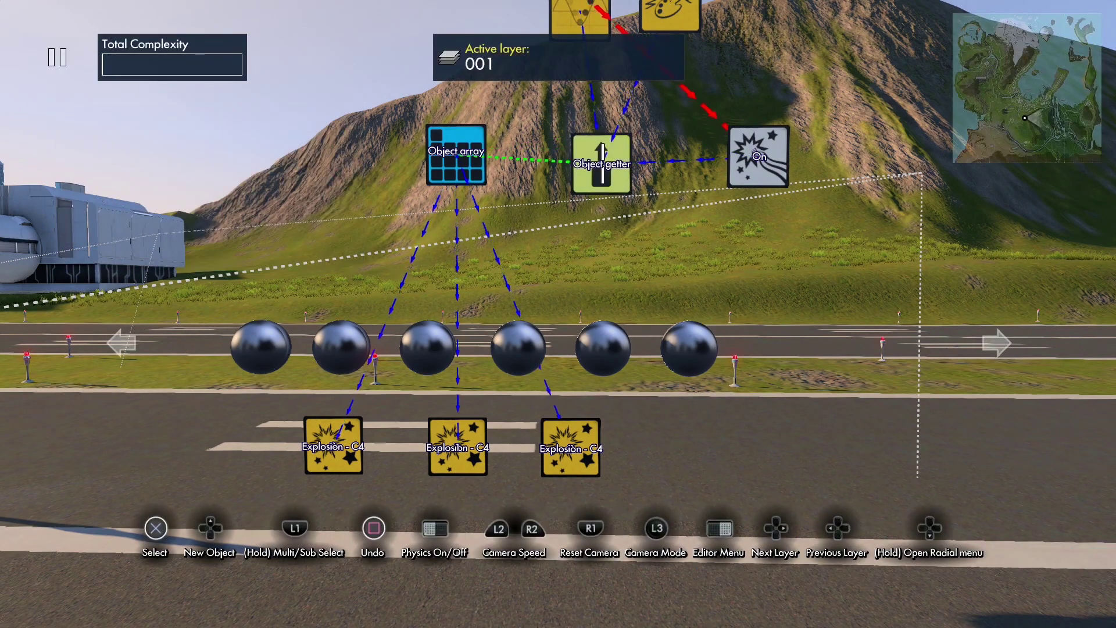